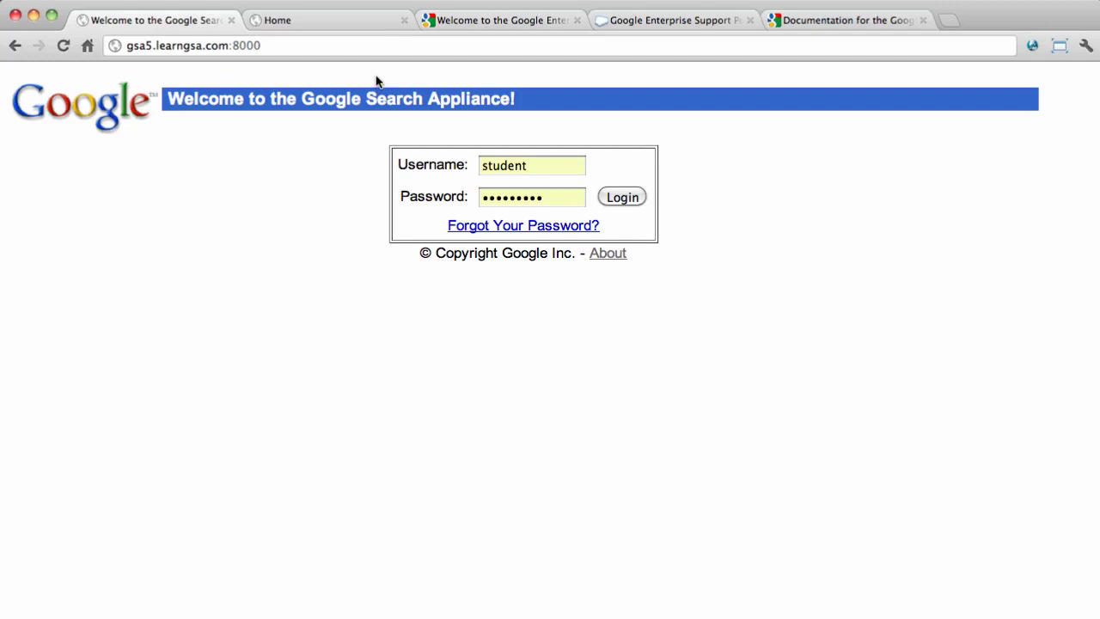
# - Log in to the Admin Console as admin with the administrator password
pyautogui.moveTo(342, 59); pyautogui.dragTo(152, 60)
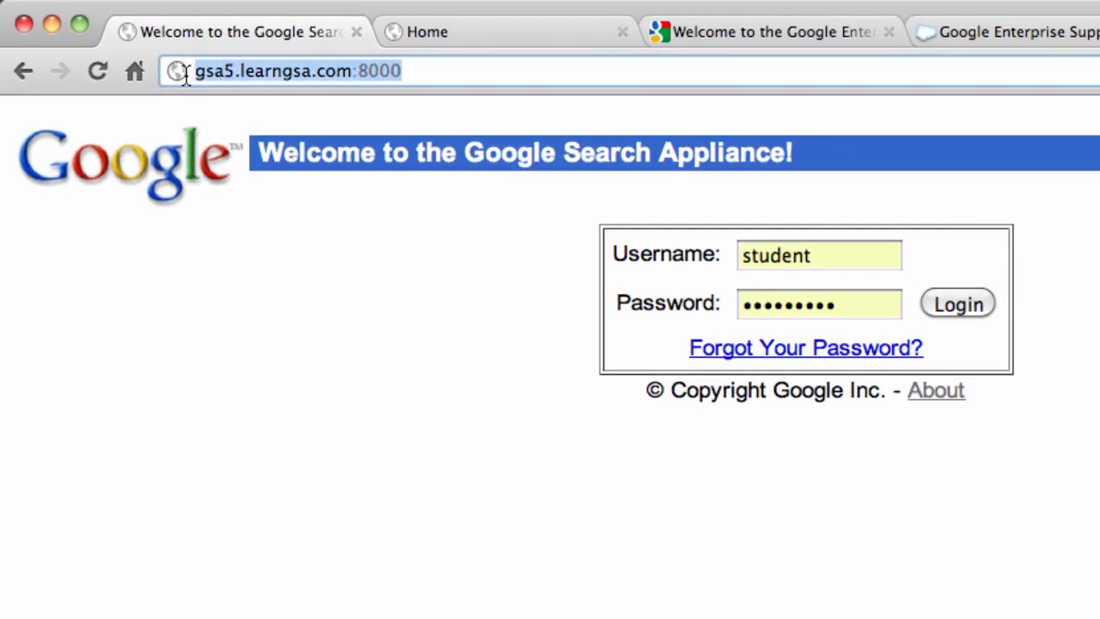
pyautogui.doubleClick(802, 255)
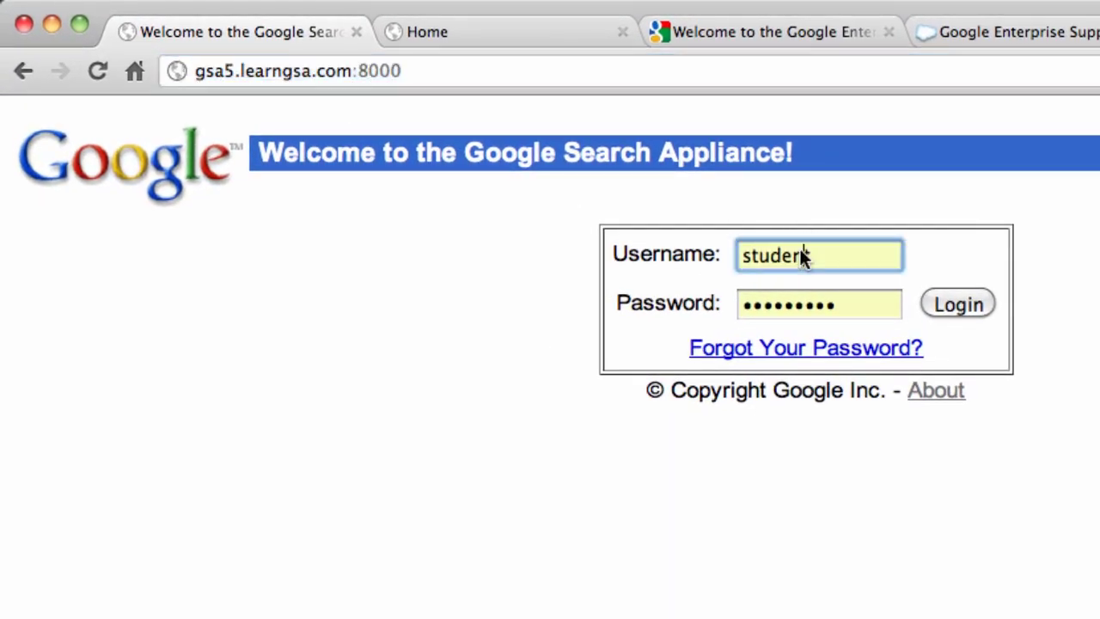
pyautogui.write('admin')
pyautogui.press('Tab')
pyautogui.write('password')
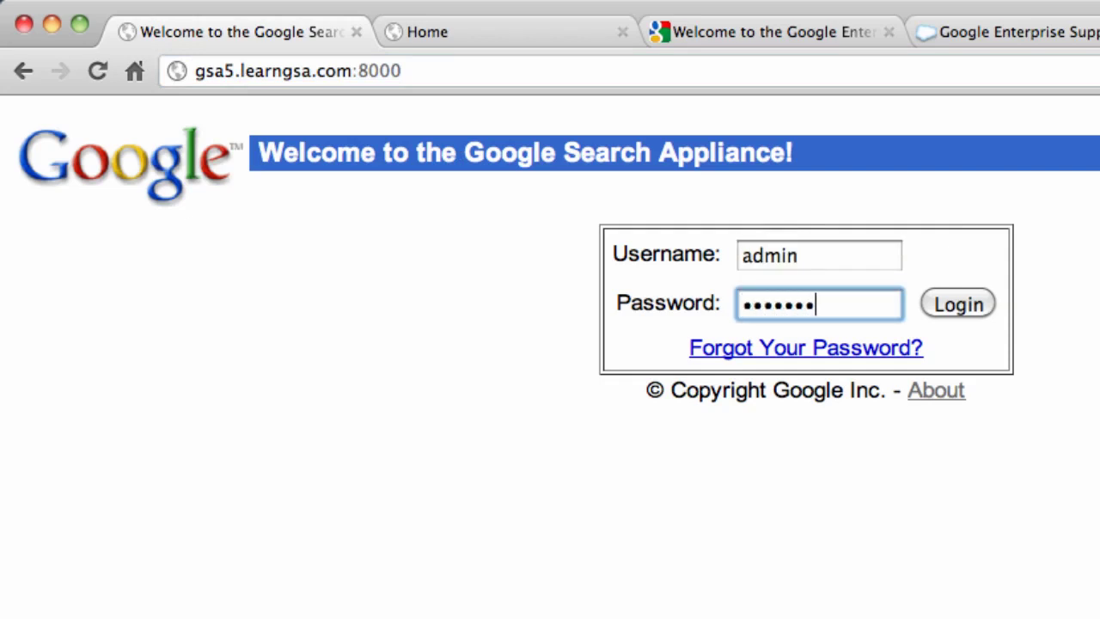
pyautogui.press('Return')
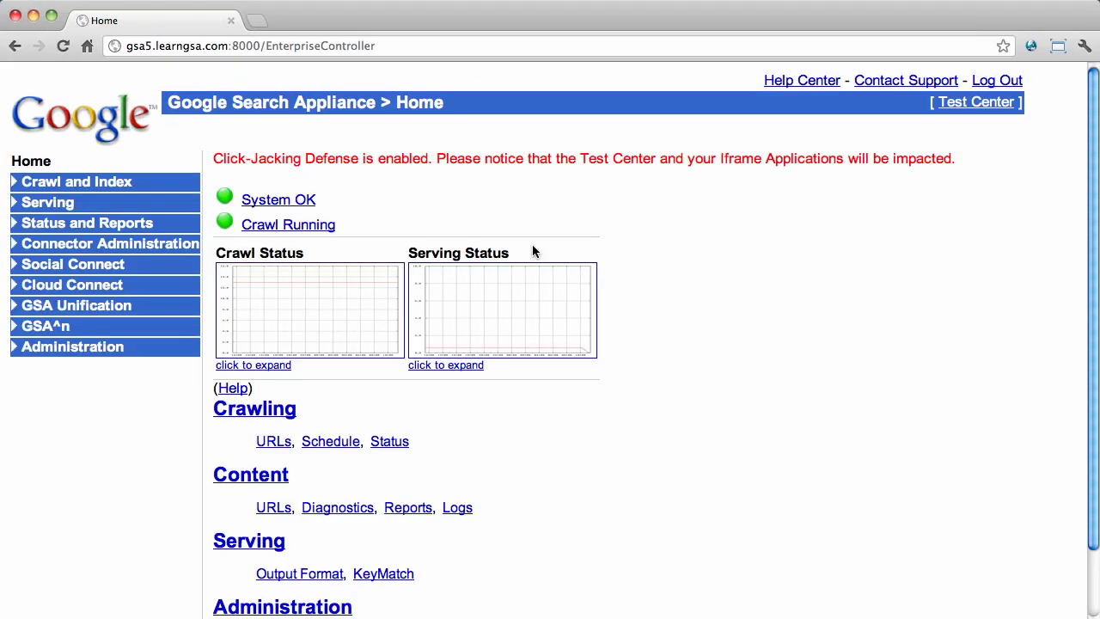
# - Review the detailed system status, then the detailed crawl status
pyautogui.click(291, 202)
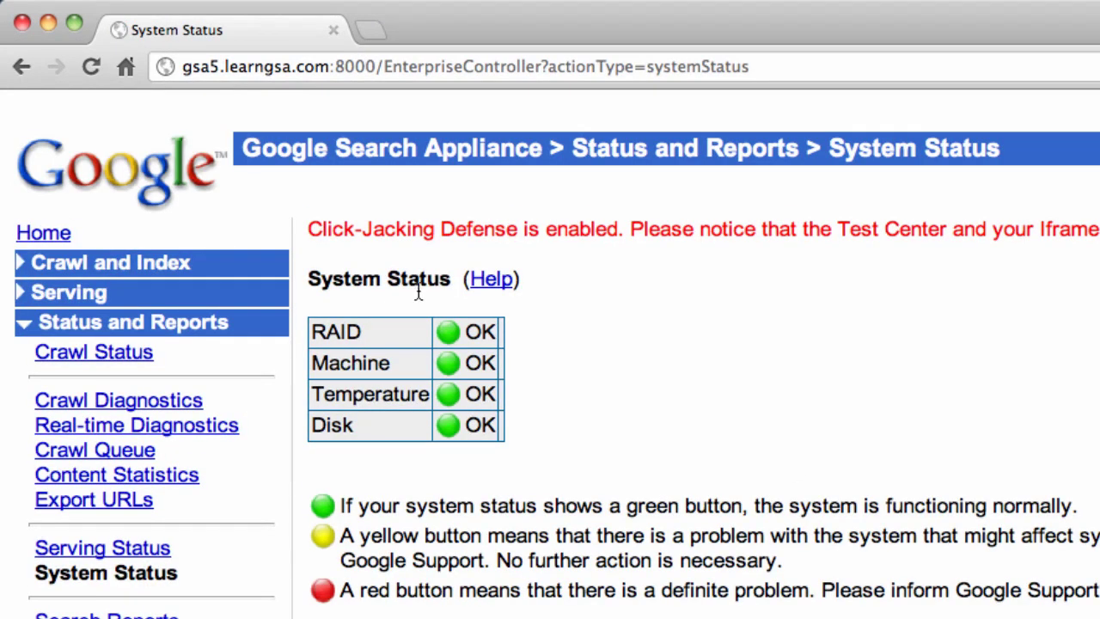
pyautogui.click(73, 230)
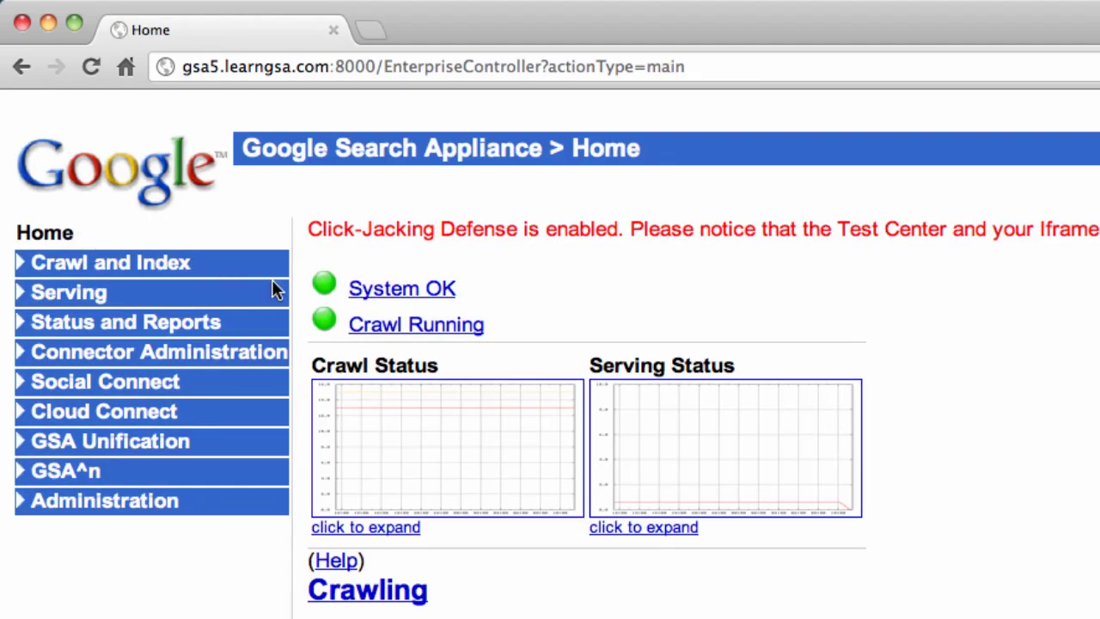
pyautogui.click(415, 328)
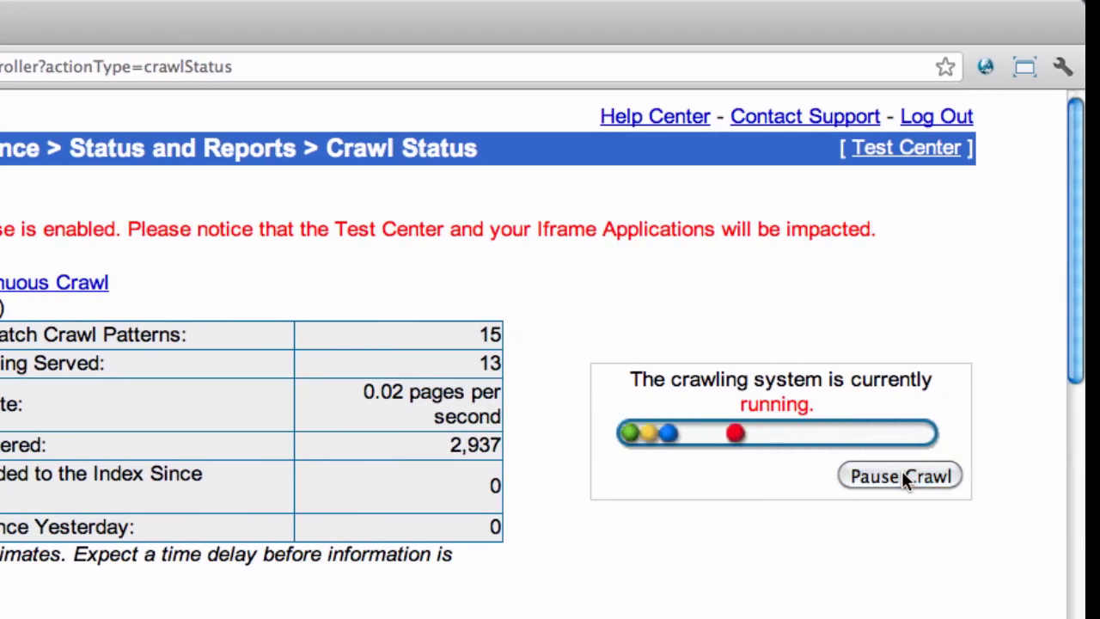
# - Pause the crawl, resume it, and return to the Home page
pyautogui.click(902, 477)
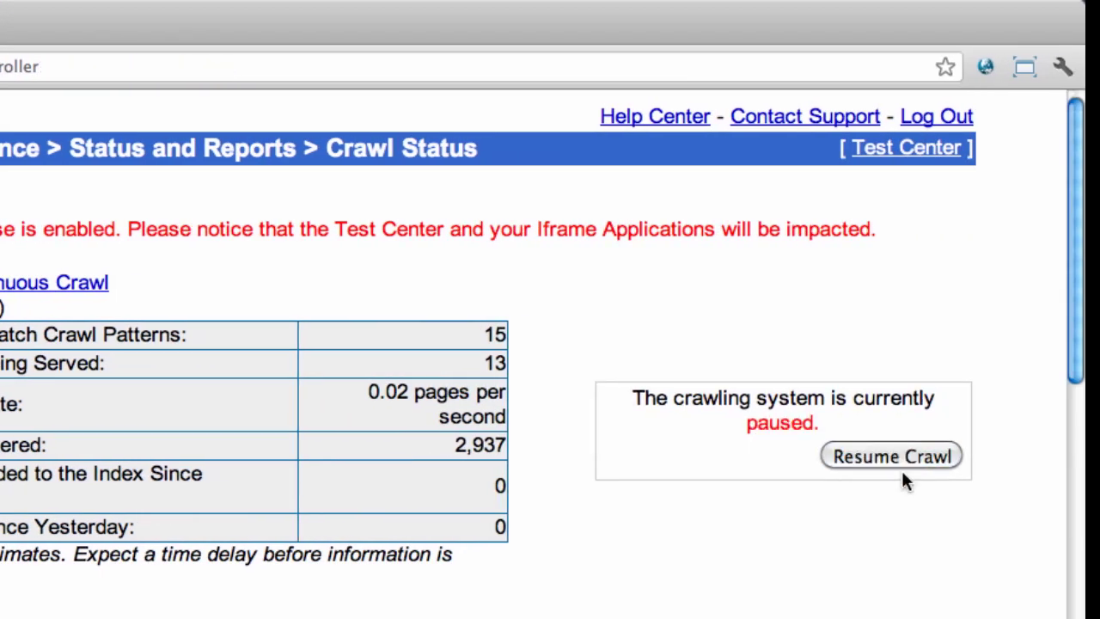
pyautogui.click(891, 456)
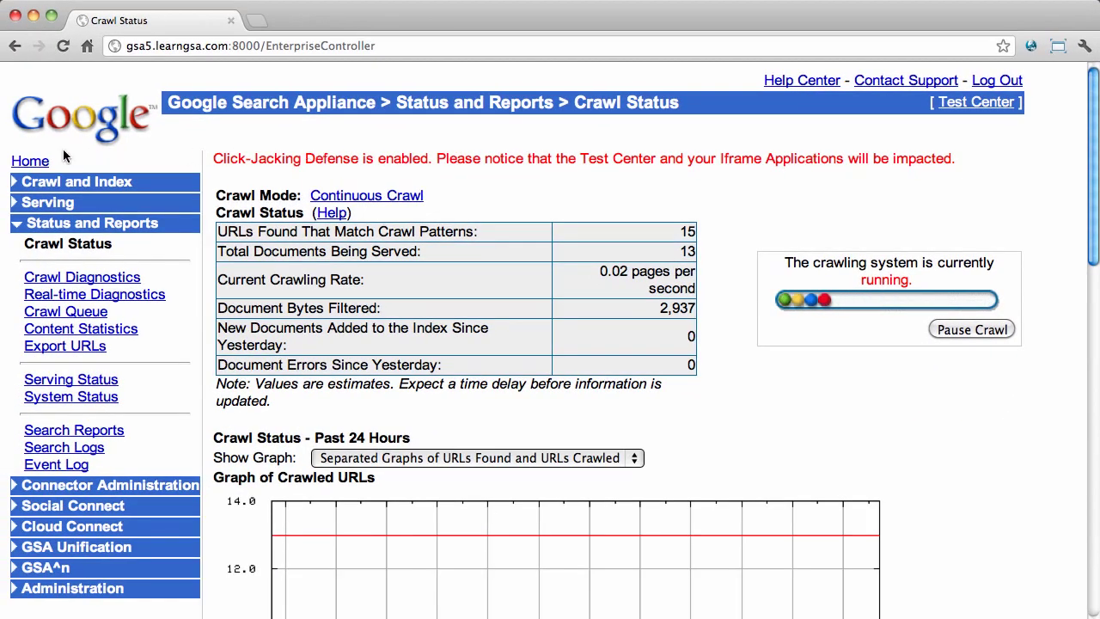
pyautogui.click(34, 161)
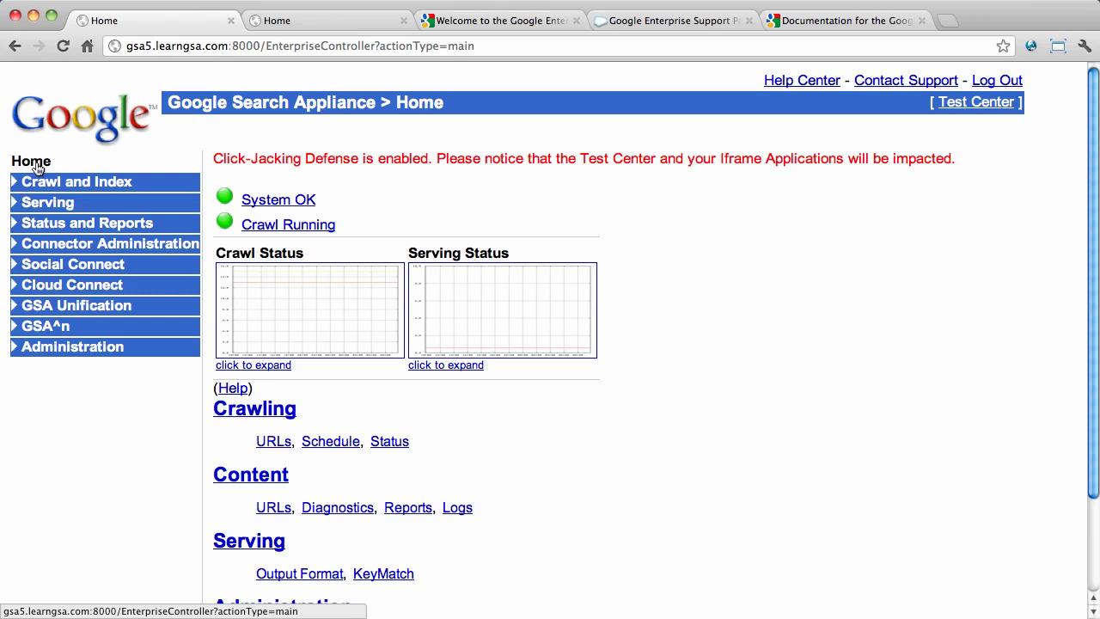
pyautogui.scroll(-3, 37, 169)
pyautogui.scroll(-1, 38, 169)
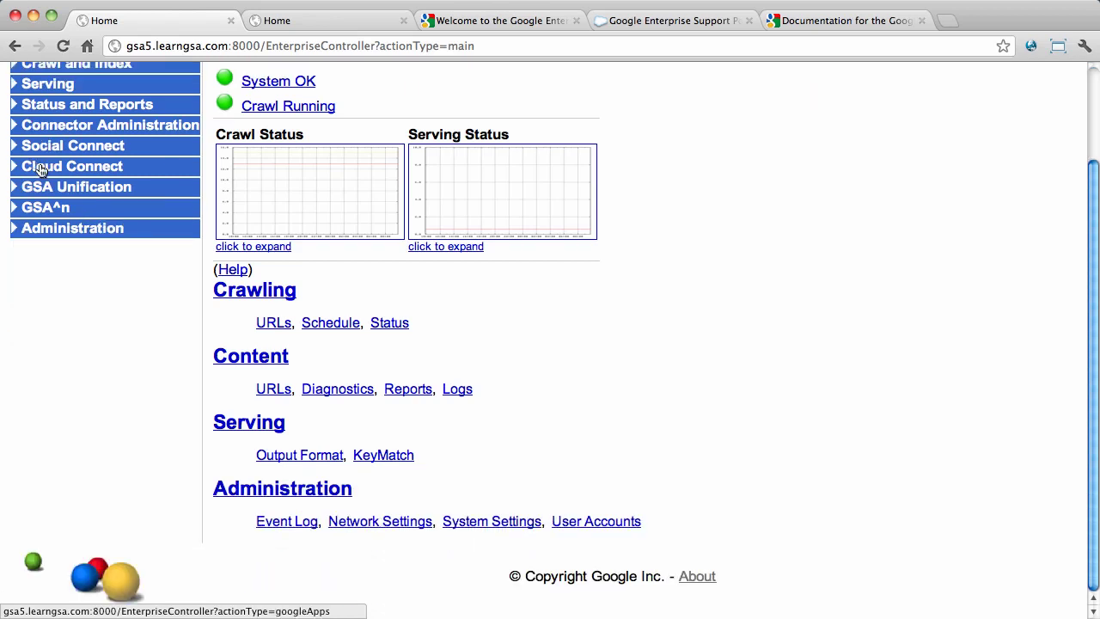
# - Check the appliance ID and version 6.14.0.G.28 on the About page, then go to Administration
pyautogui.keyDown('super'); pyautogui.click(697, 577); pyautogui.keyUp('super')
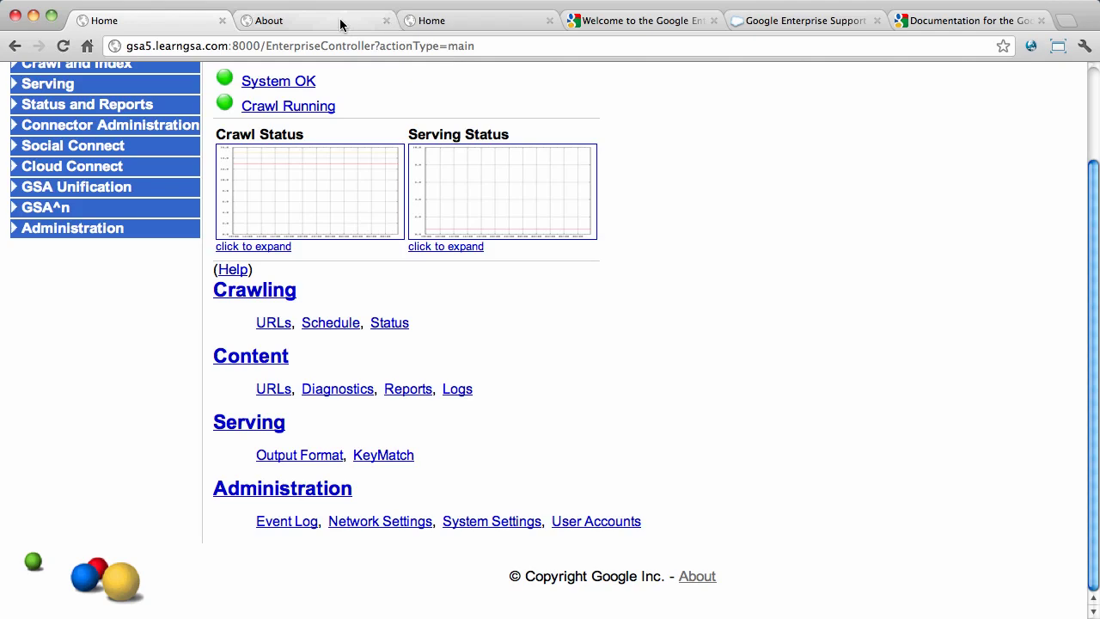
pyautogui.click(342, 23)
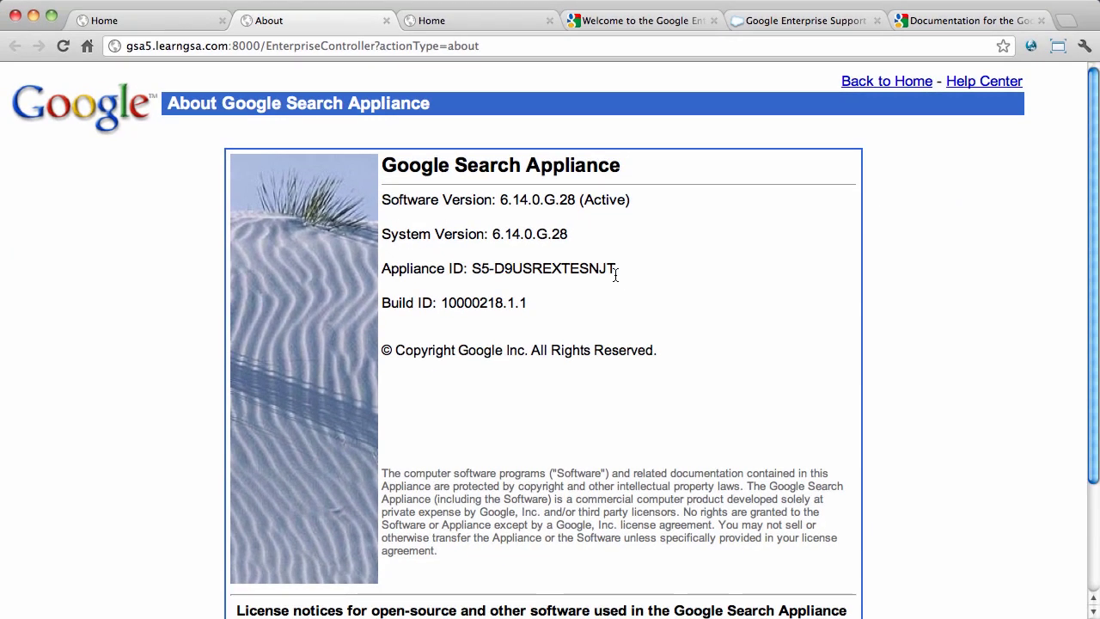
pyautogui.press('super+w')
pyautogui.click(68, 227)
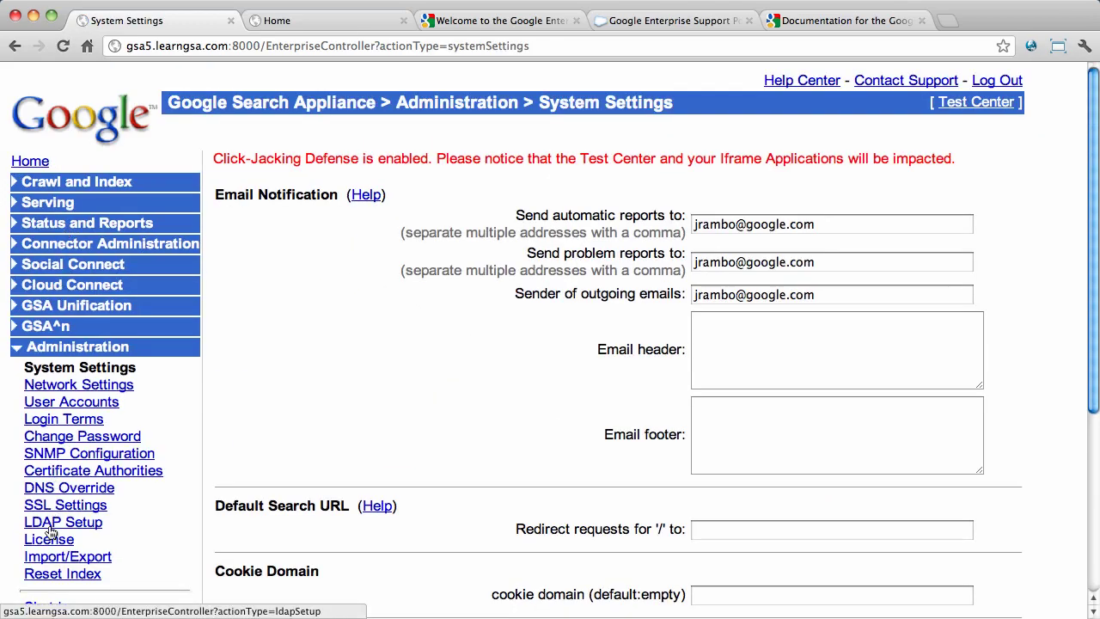
# - On the License page, choose the new .gpg license file and preview it, showing license OK
pyautogui.click(53, 540)
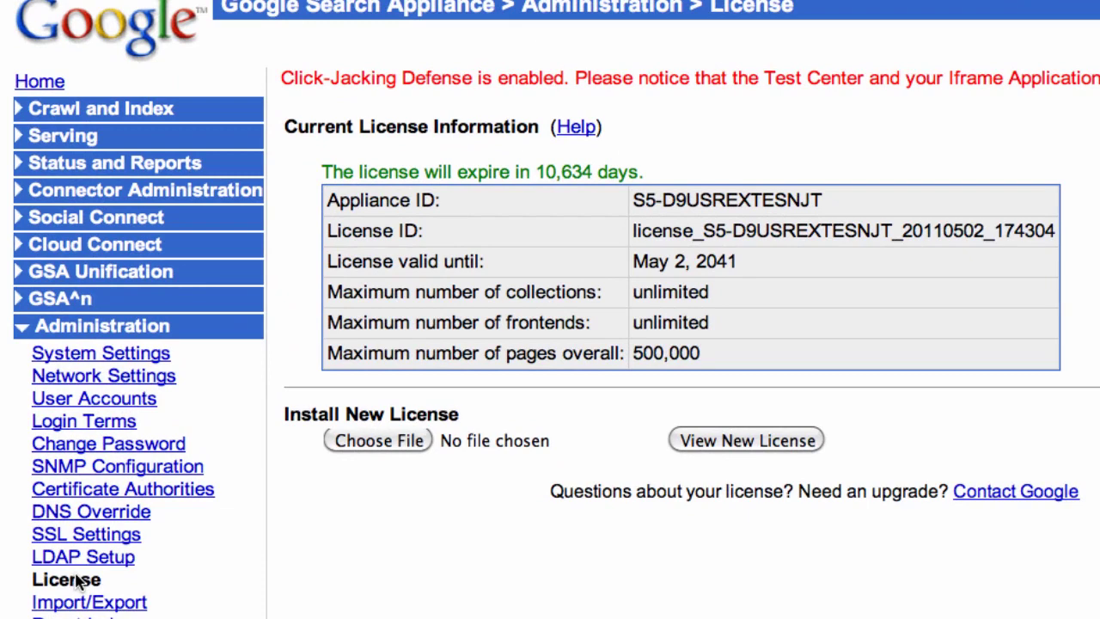
pyautogui.click(409, 445)
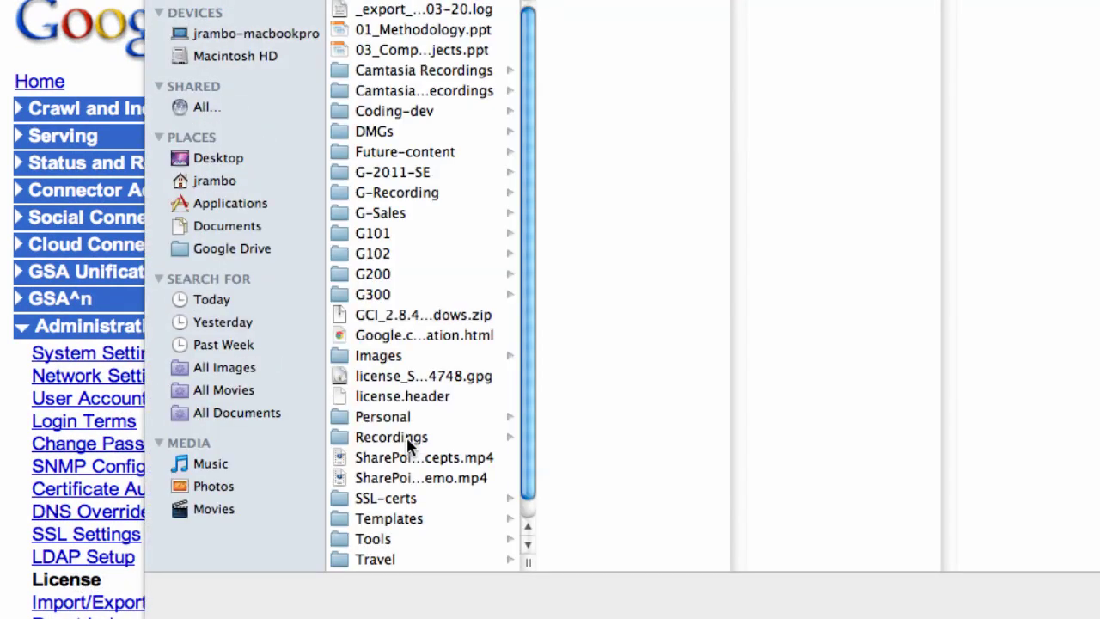
pyautogui.click(400, 377)
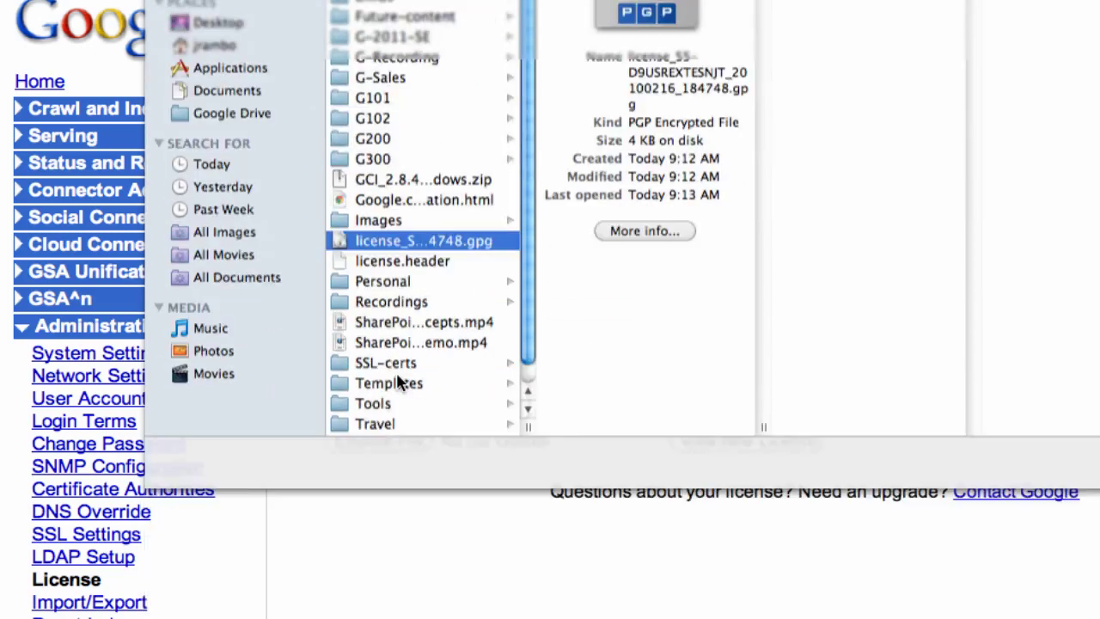
pyautogui.click(717, 442)
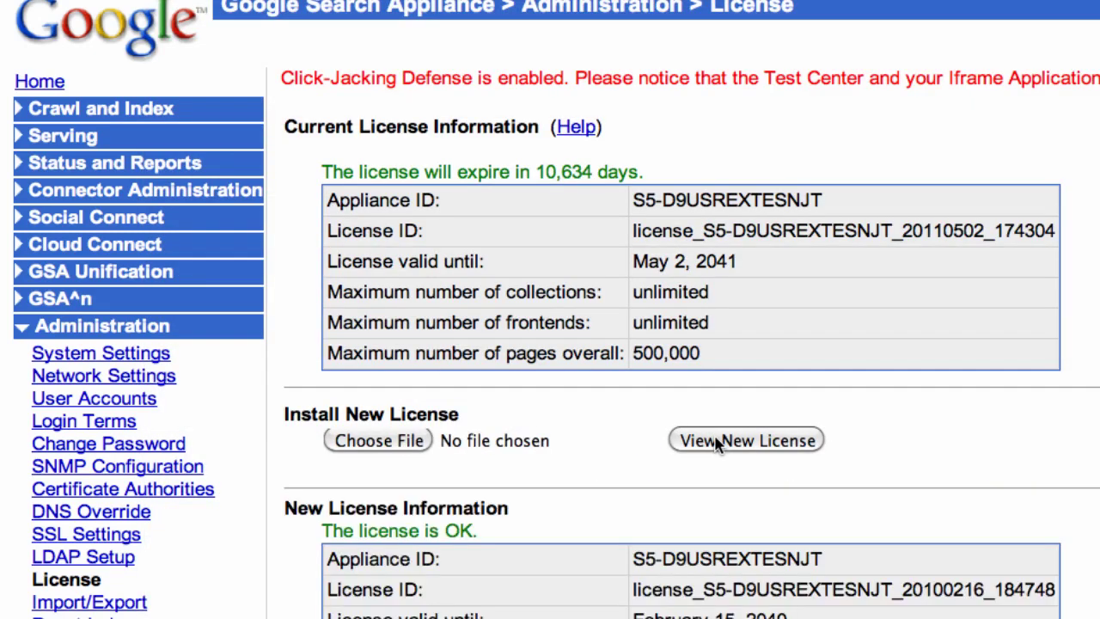
pyautogui.scroll(-5, 717, 442)
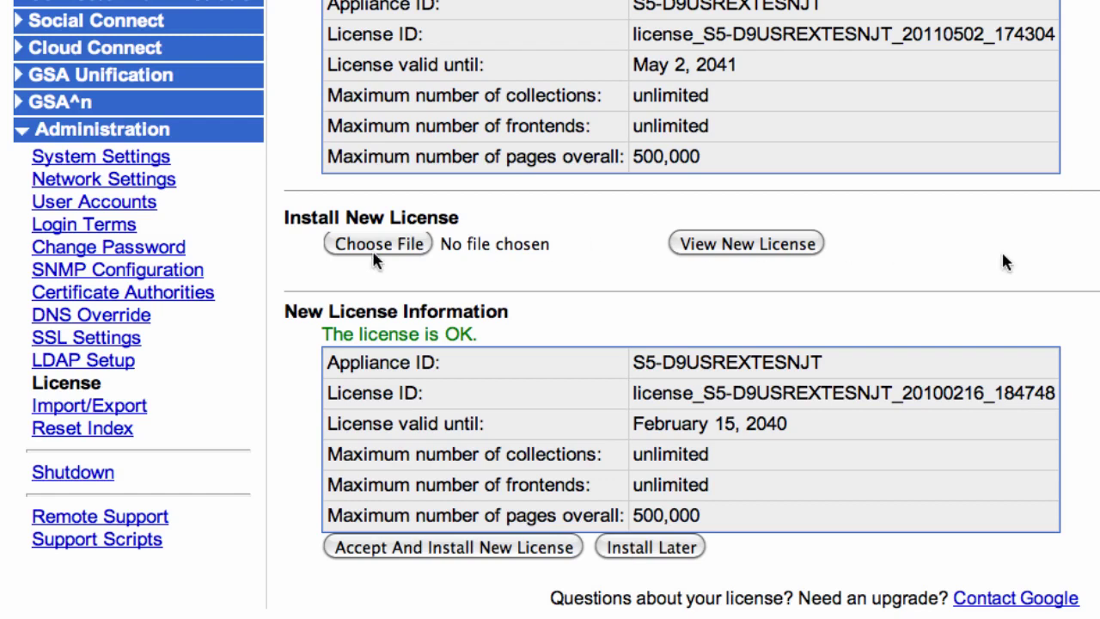
# - In SSL Settings, select 'Use HTTPS when serving both public and secure results' and save
pyautogui.click(110, 338)
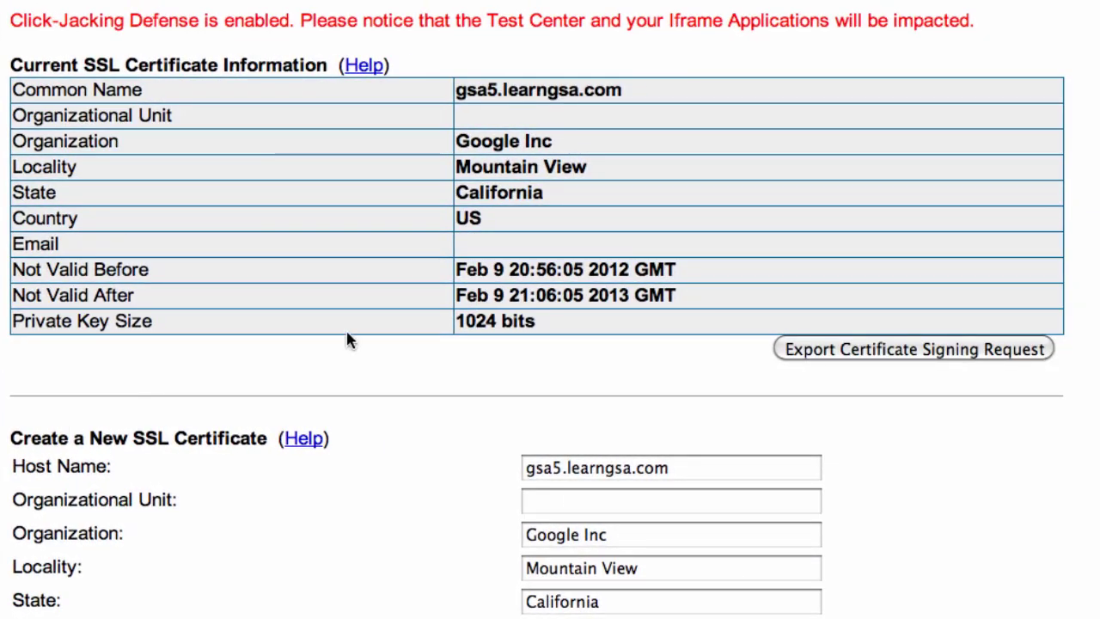
pyautogui.scroll(-5, 562, 275)
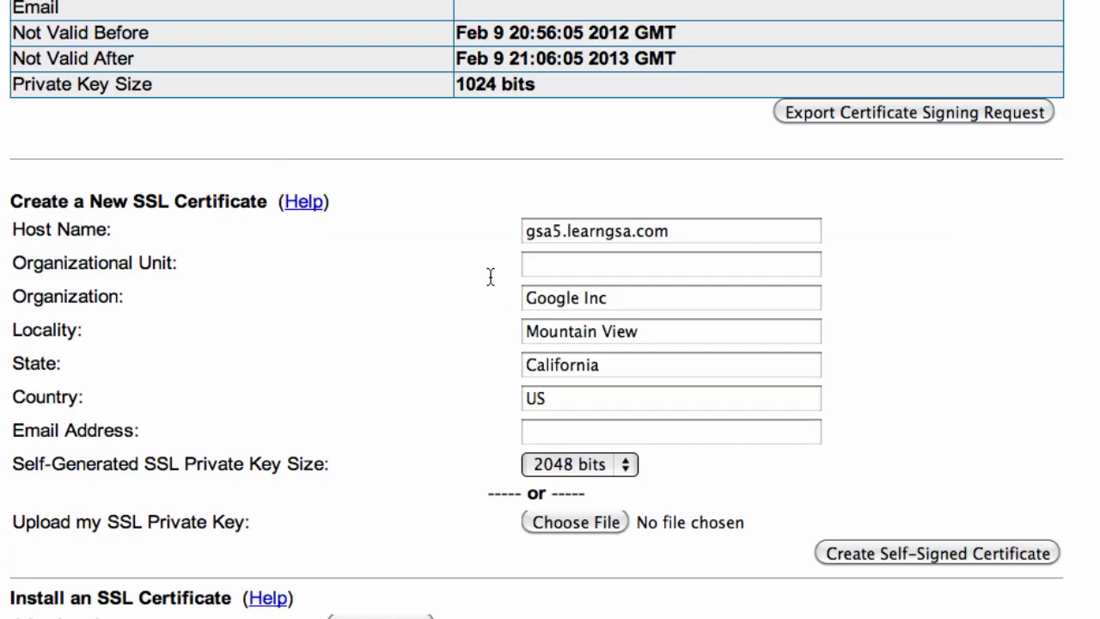
pyautogui.scroll(-6, 592, 245)
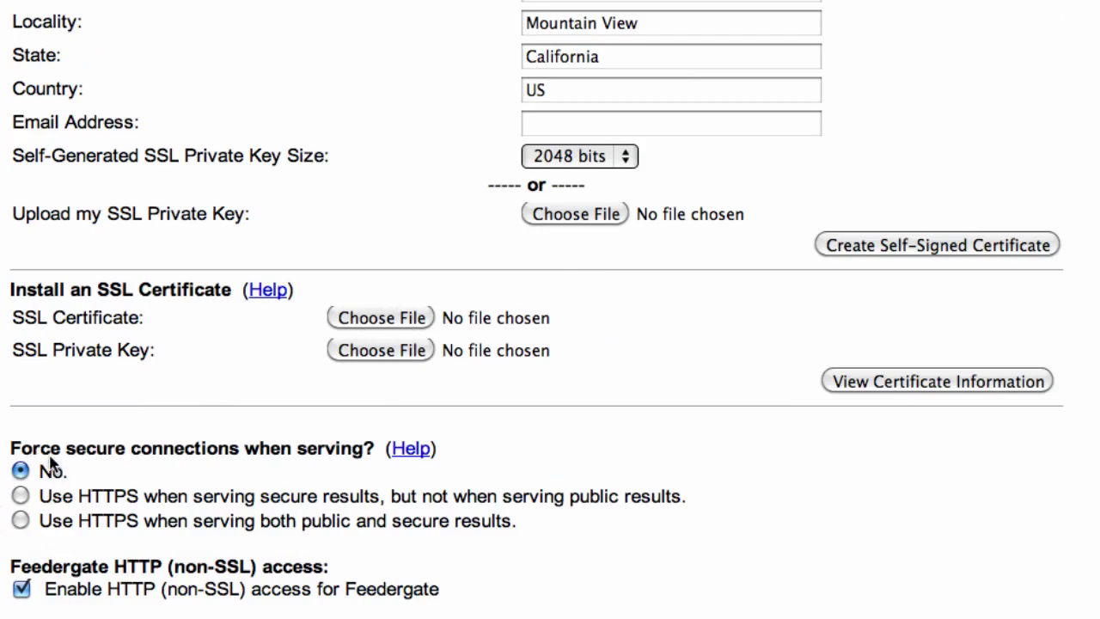
pyautogui.click(19, 521)
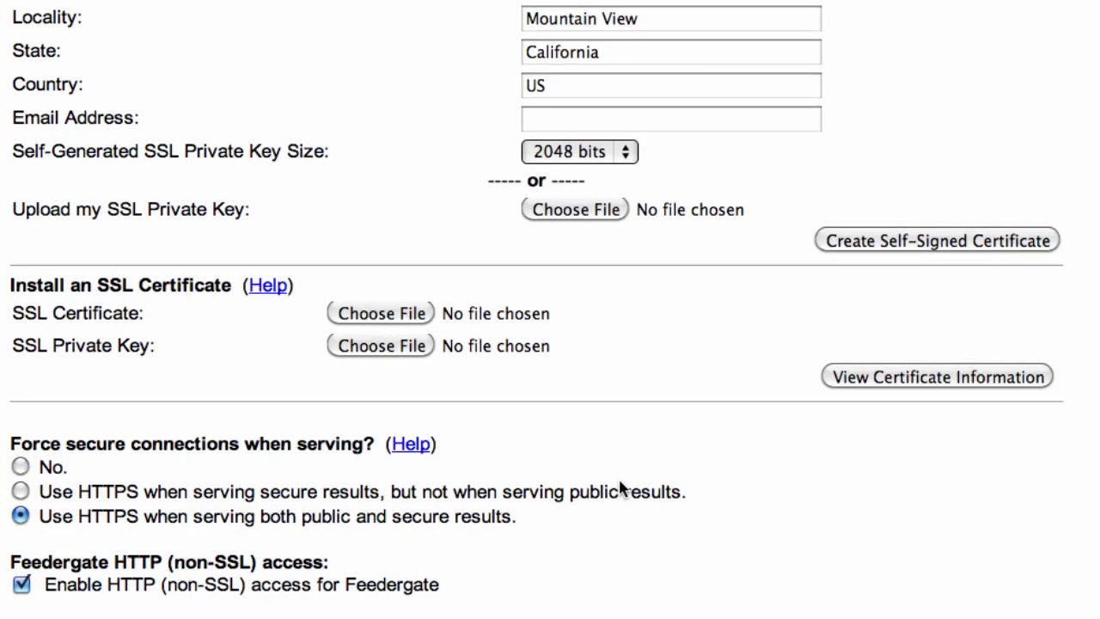
pyautogui.scroll(-5, 622, 488)
pyautogui.click(995, 505)
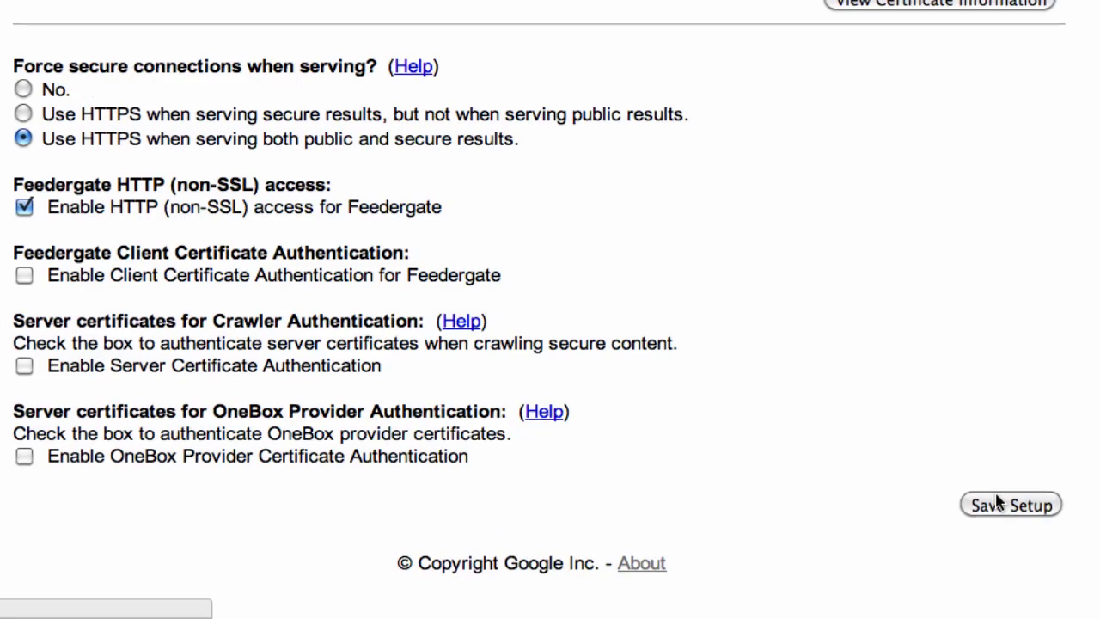
pyautogui.click(1000, 504)
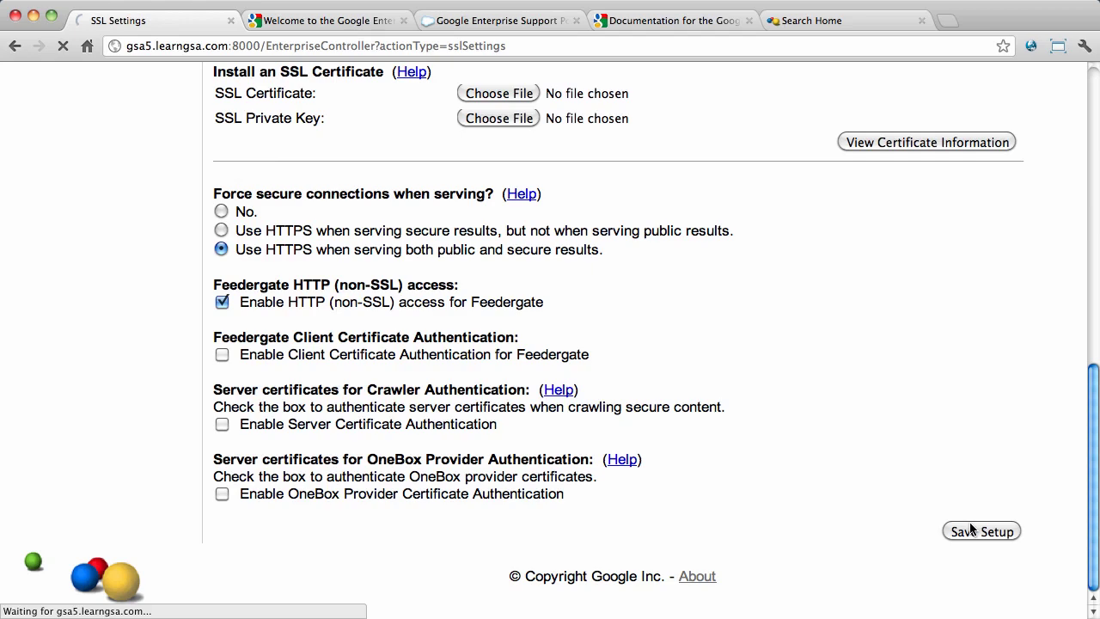
pyautogui.press('super+t')
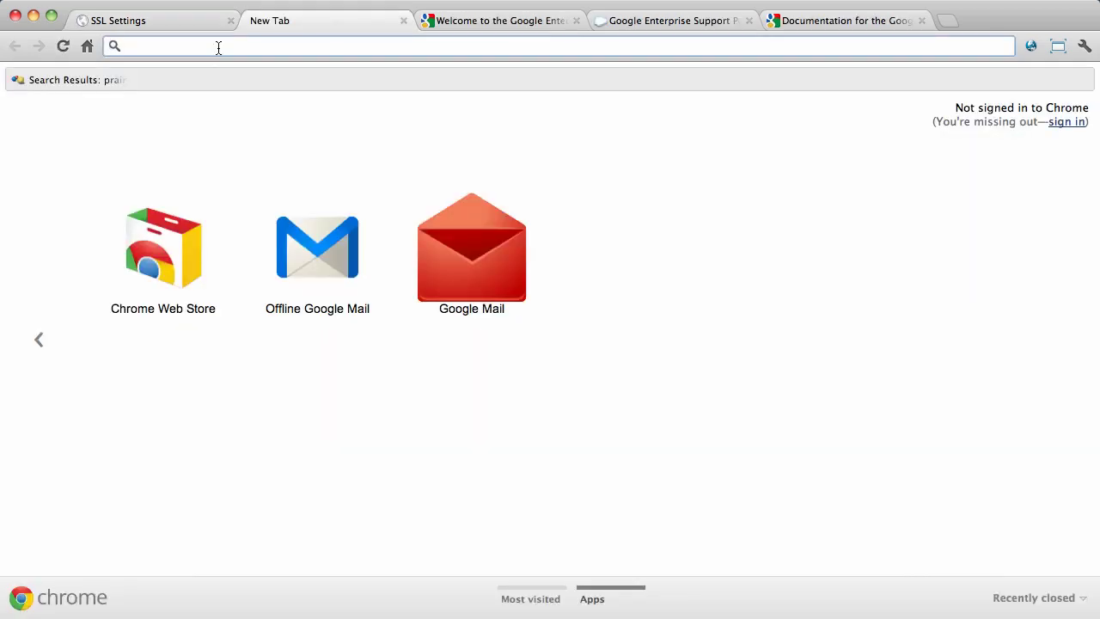
pyautogui.write('http://gsa5.learngsa.com/')
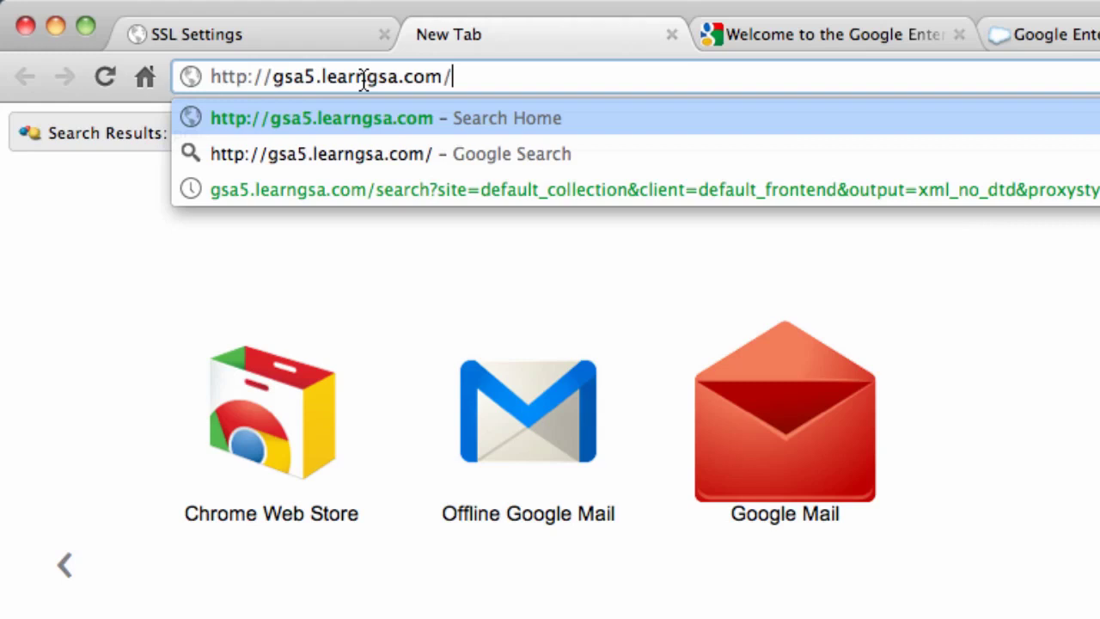
pyautogui.press('Return')
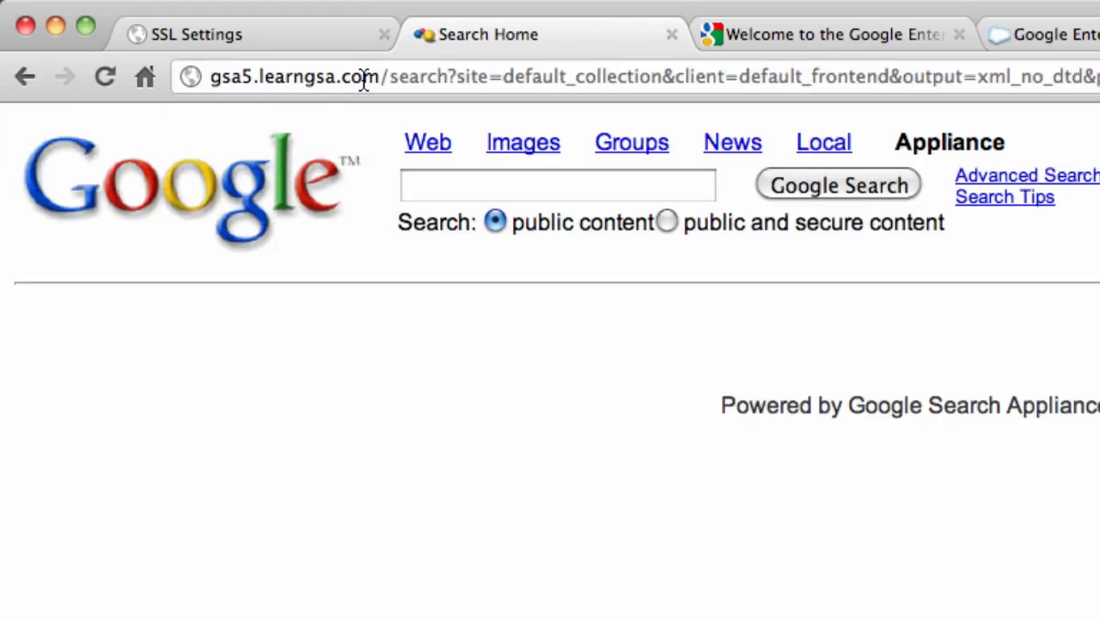
pyautogui.click(541, 189)
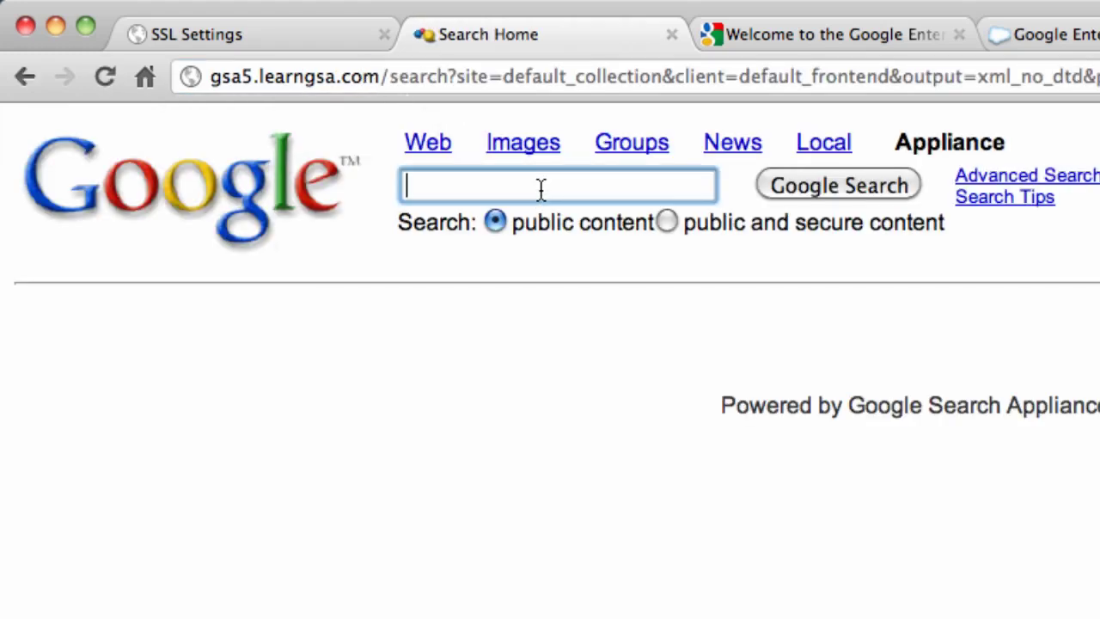
pyautogui.write('health')
pyautogui.press('Return')
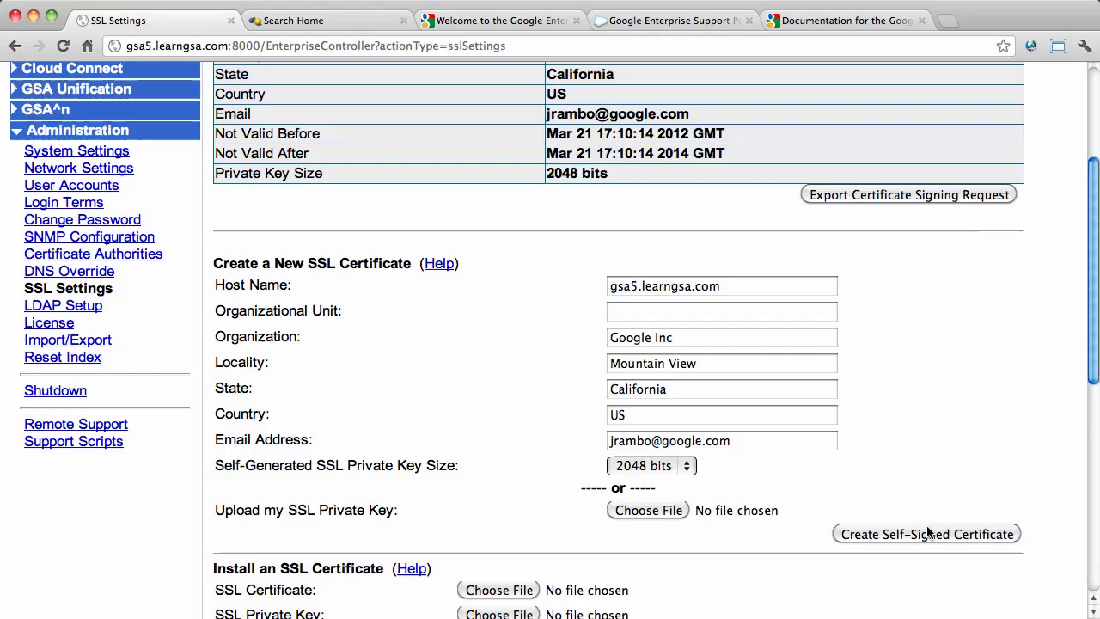
# - Scroll to inspect the gsa5.crt certificate blocks and the RSA private key
pyautogui.scroll(-2, 927, 533)
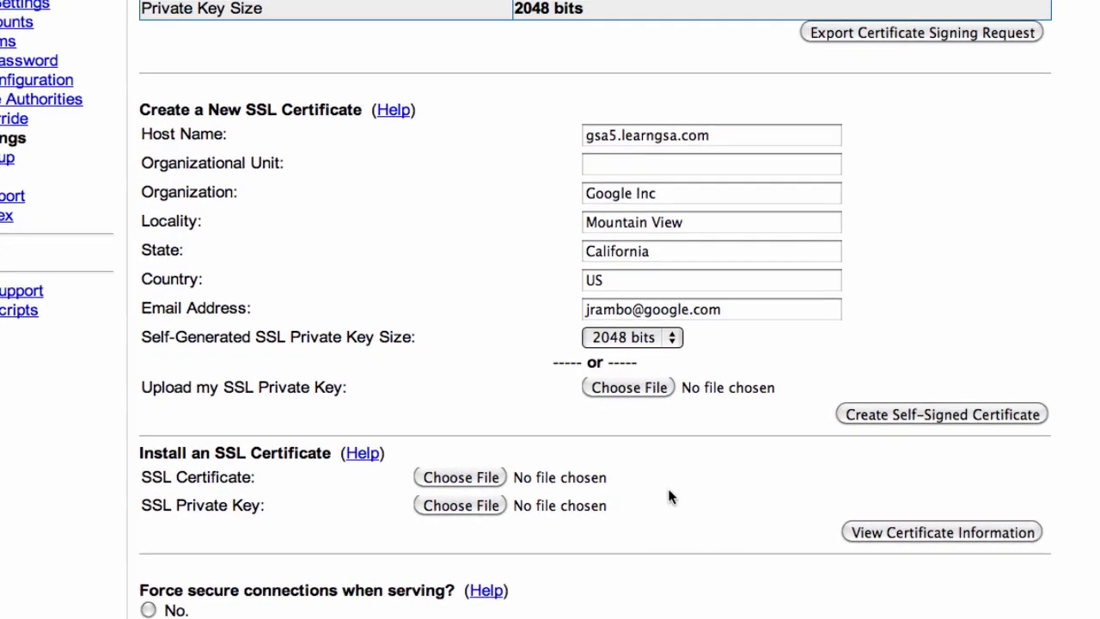
# - Choose gsa5.crt and gsa5.learngsa.com.key from SSL-certs and preview the certificate information
pyautogui.click(502, 488)
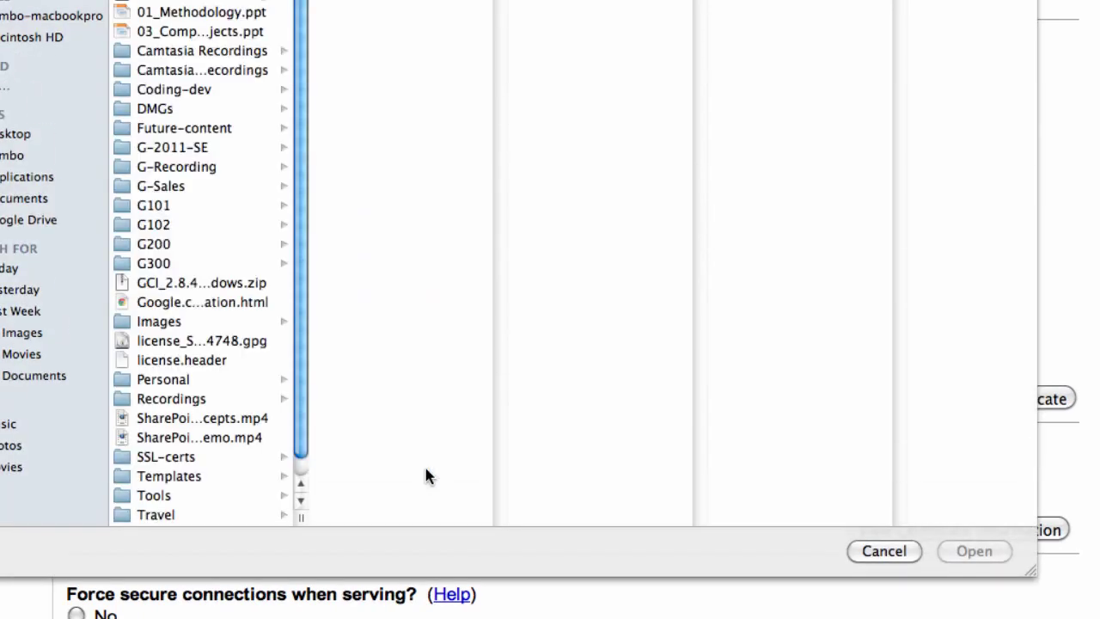
pyautogui.click(161, 463)
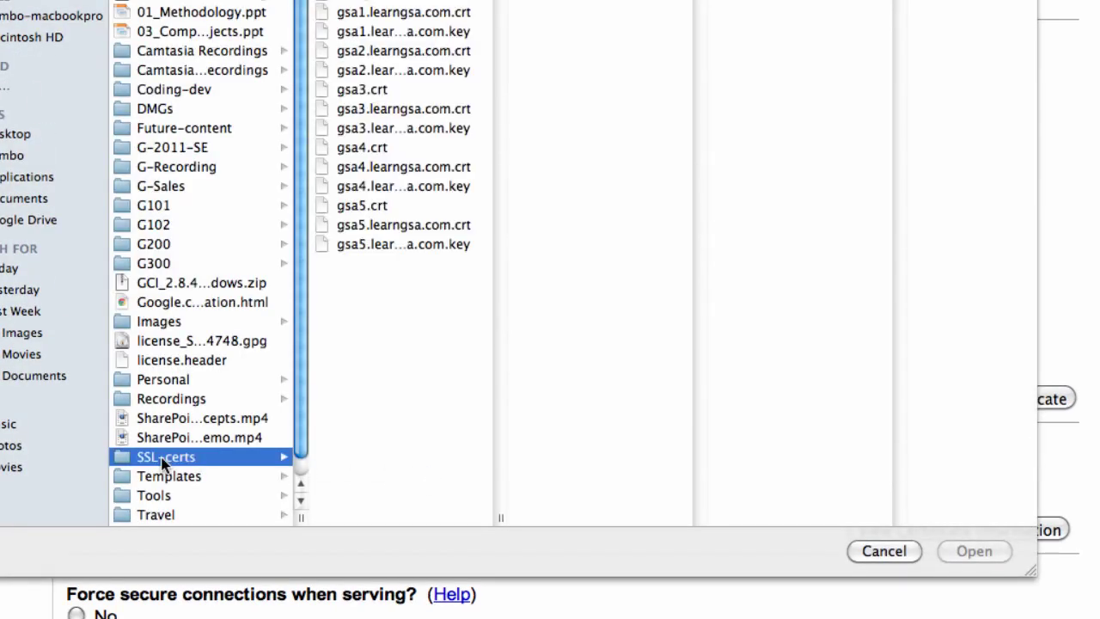
pyautogui.doubleClick(361, 205)
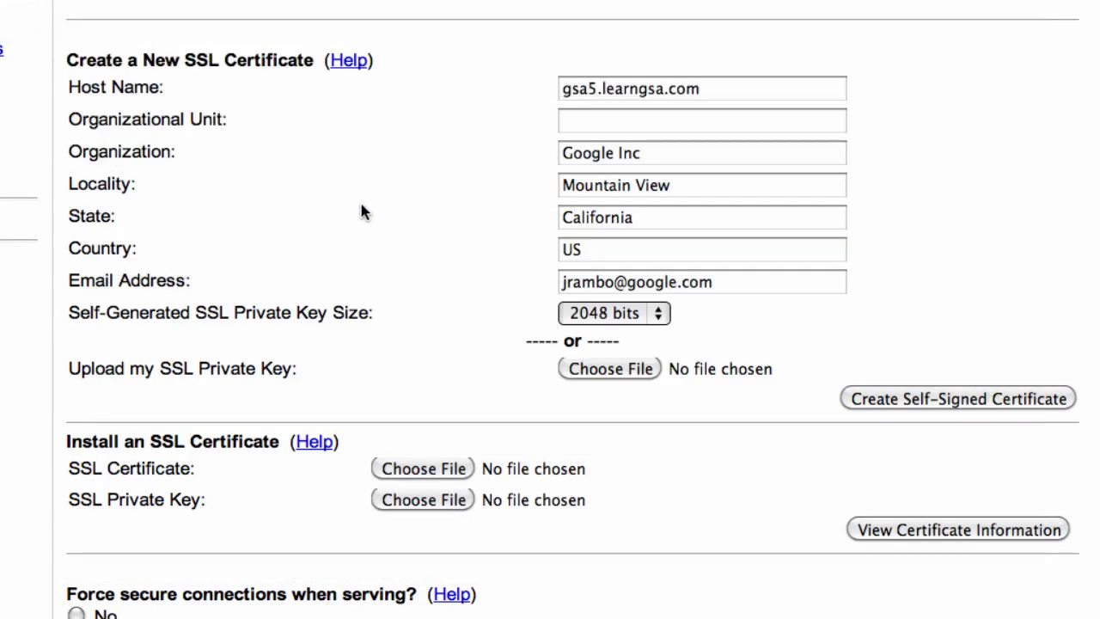
pyautogui.click(454, 498)
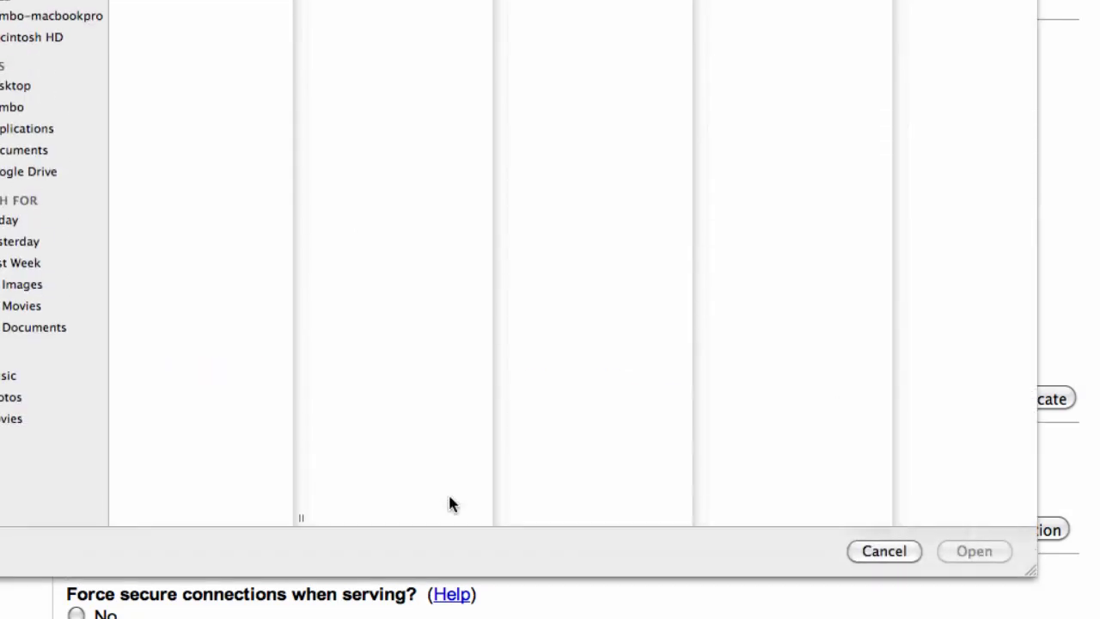
pyautogui.doubleClick(190, 244)
pyautogui.click(916, 540)
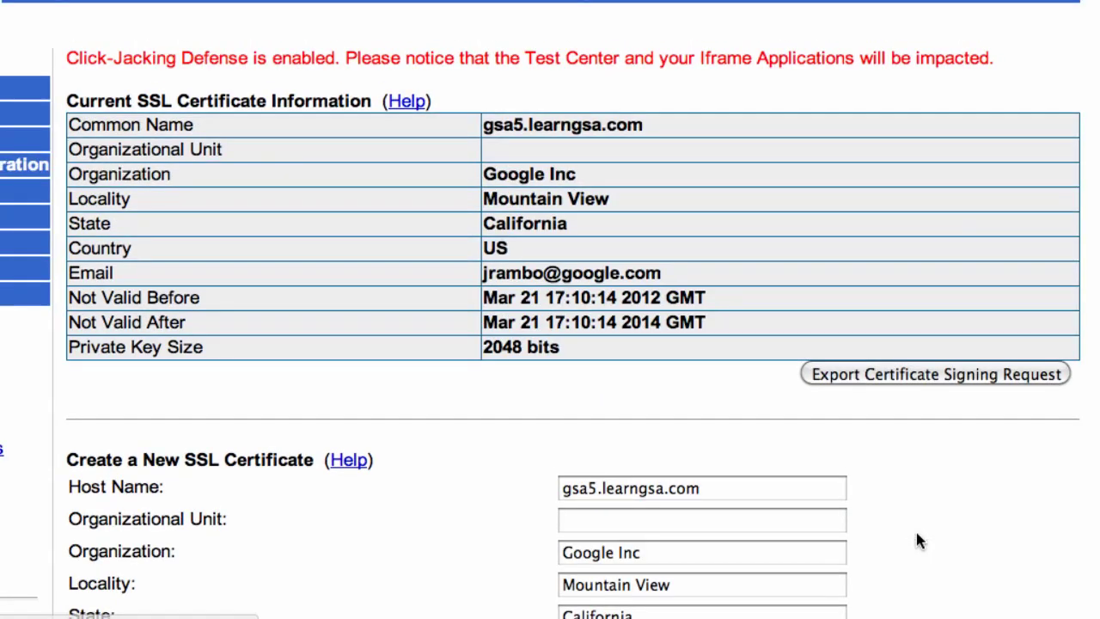
# - Install the gsa5 certificate and key, confirming the overwrite of the existing certificate
pyautogui.scroll(-10, 917, 531)
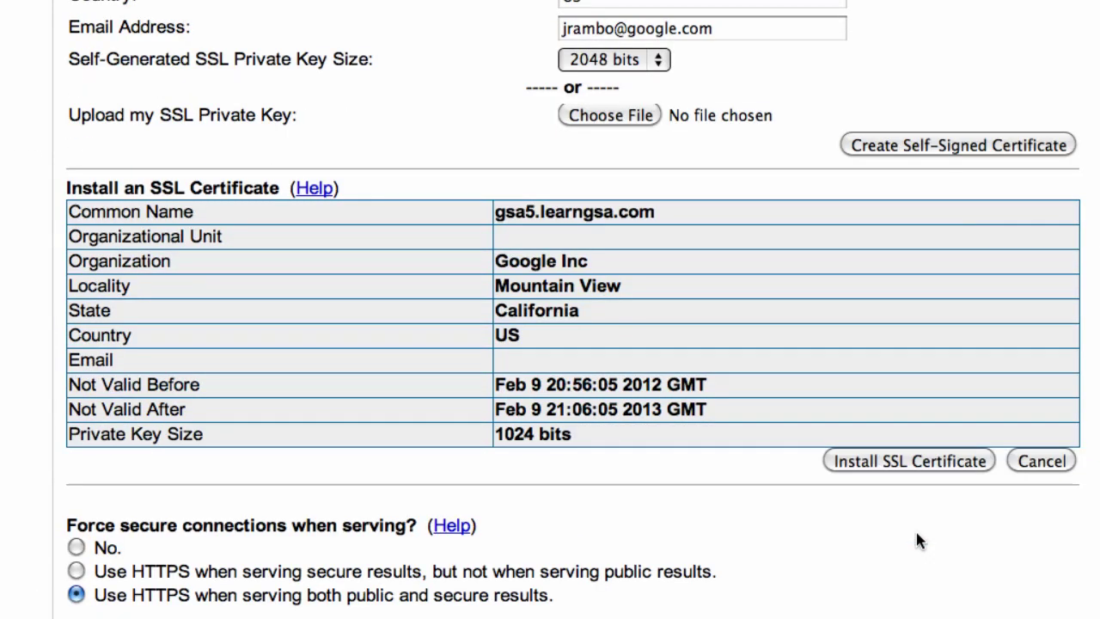
pyautogui.click(907, 462)
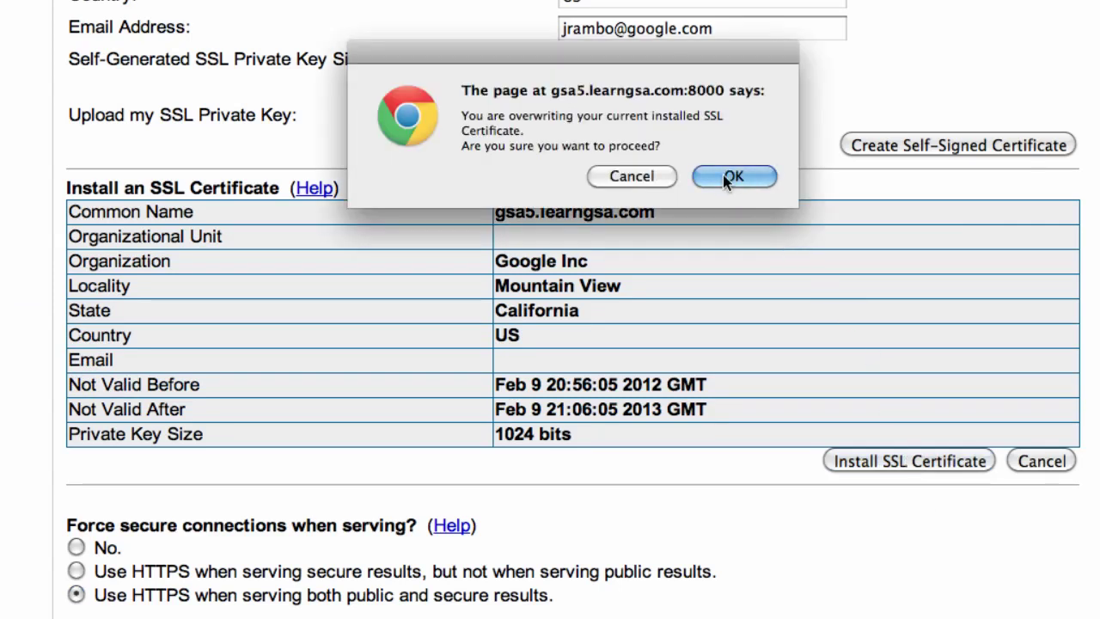
pyautogui.click(731, 178)
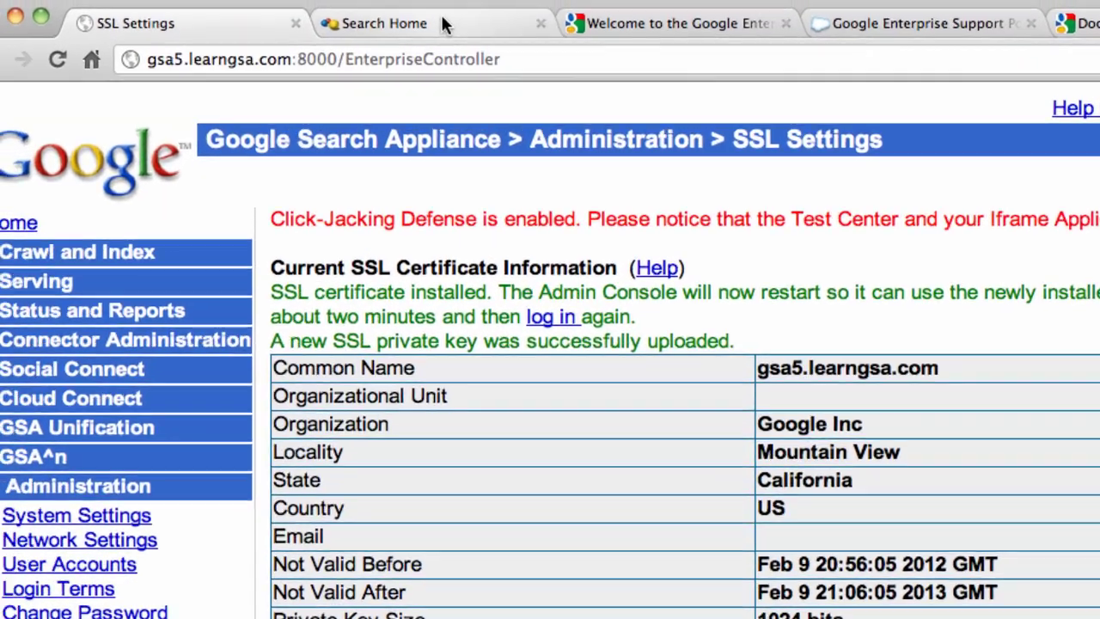
pyautogui.click(296, 11)
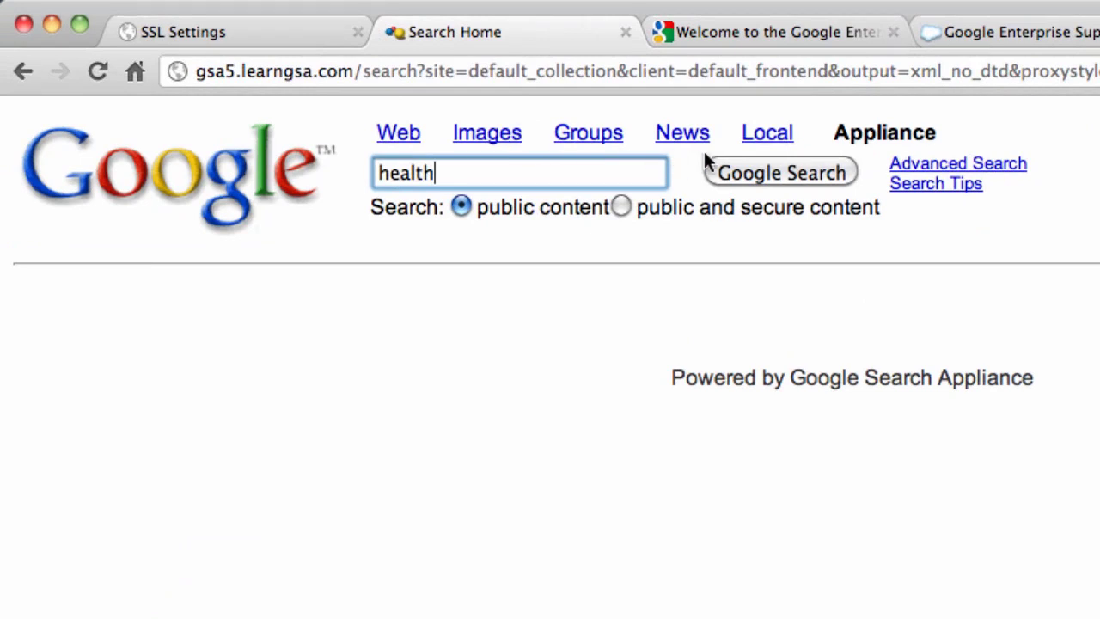
# - Rerun the 'health' search and view the HTTPS page's SSL certificate information
pyautogui.click(781, 171)
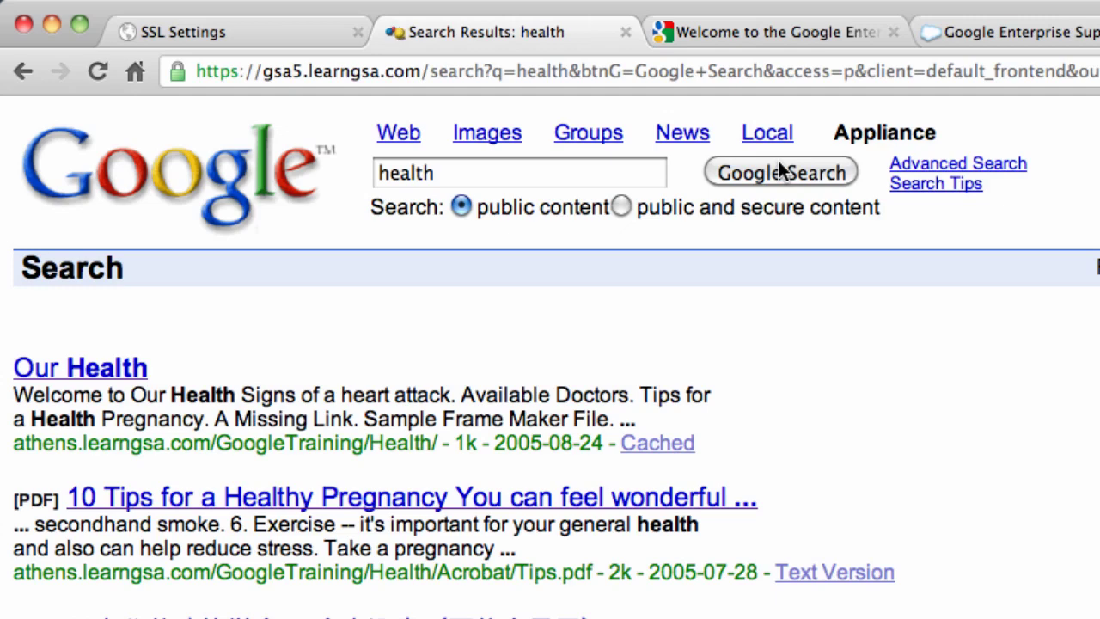
pyautogui.click(190, 69)
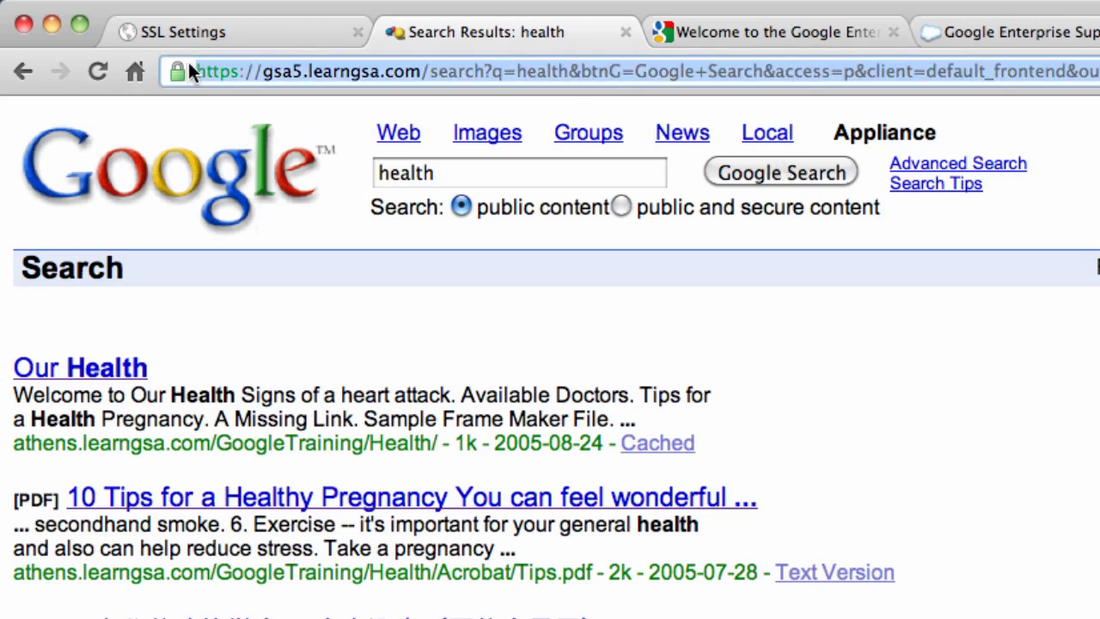
pyautogui.click(188, 67)
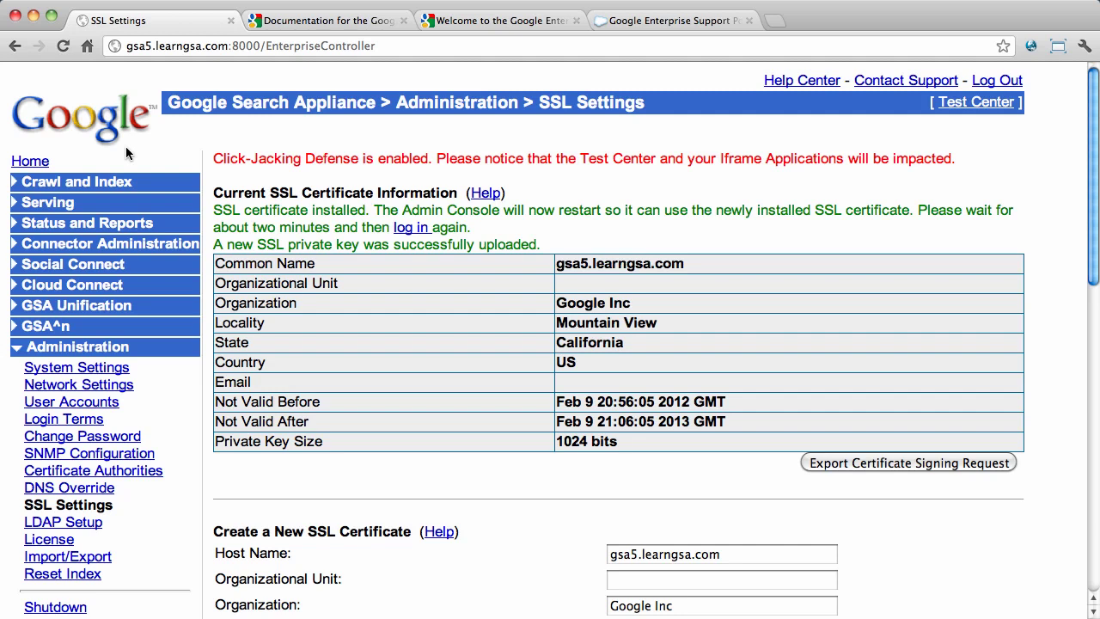
# - Open Administration > Remote Support, showing SSH enabled and Support Call disabled
pyautogui.scroll(-5, 125, 153)
pyautogui.click(115, 468)
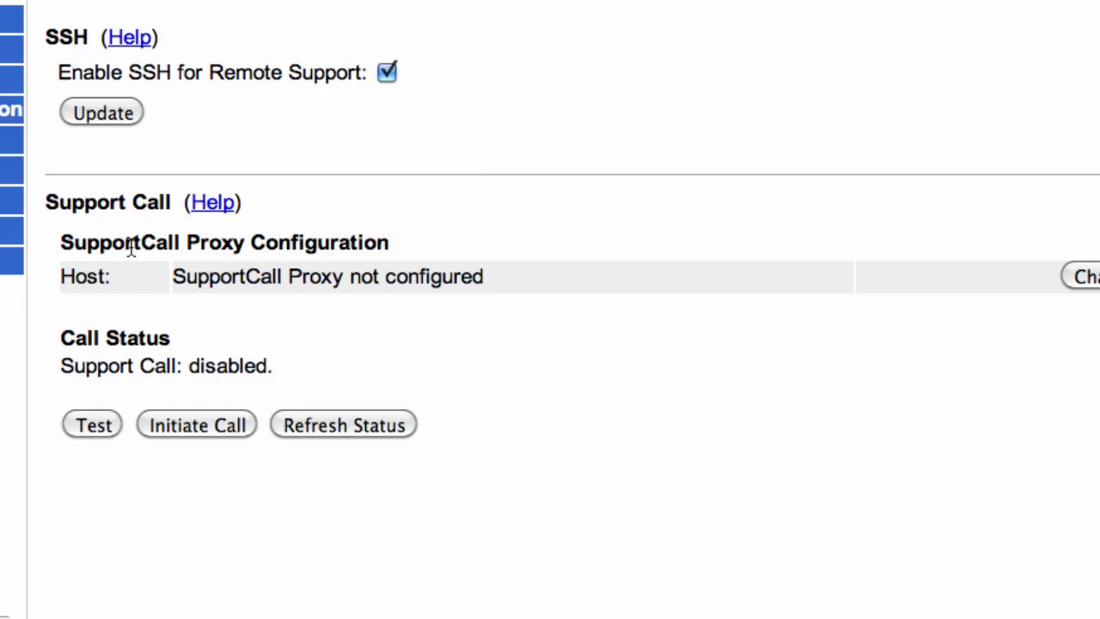
# - Test SupportCall, start and confirm a support call, then stop it and refresh the status
pyautogui.click(110, 425)
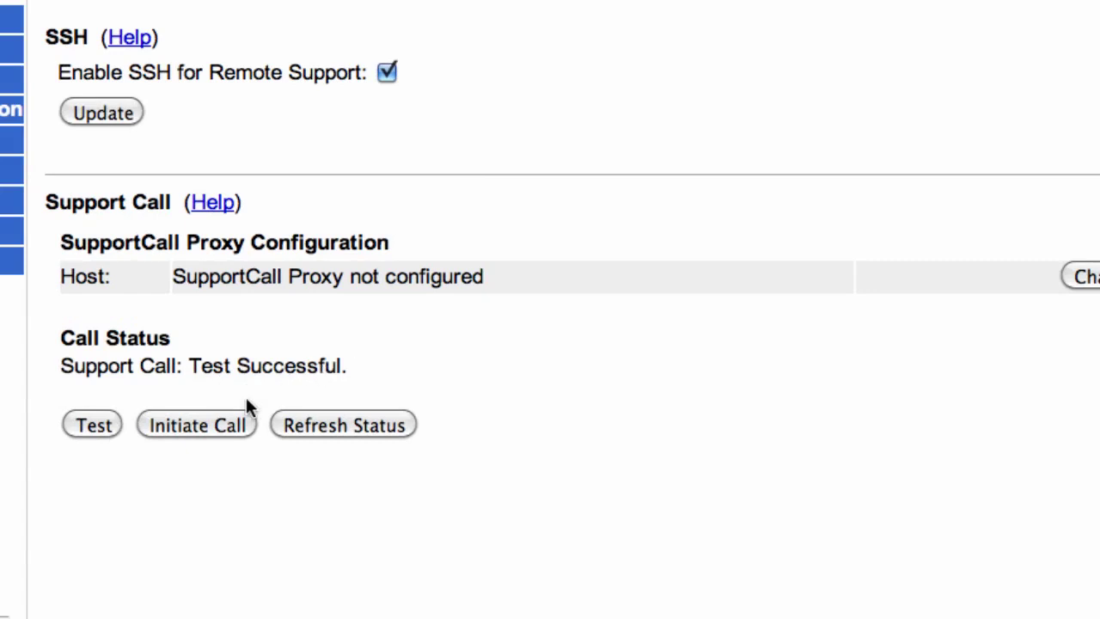
pyautogui.click(195, 423)
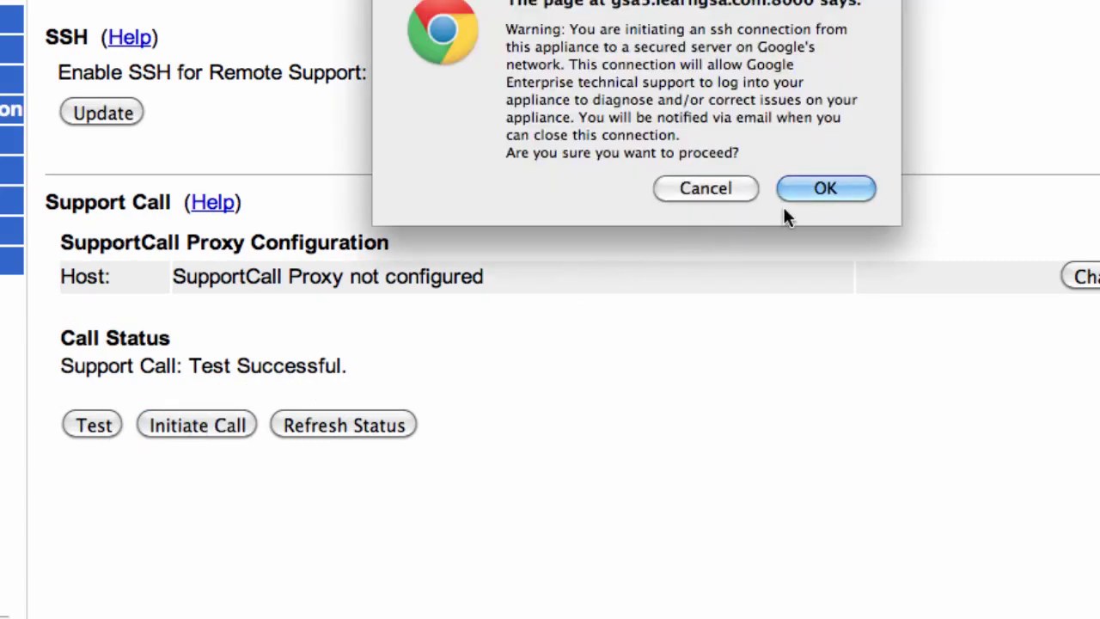
pyautogui.click(826, 189)
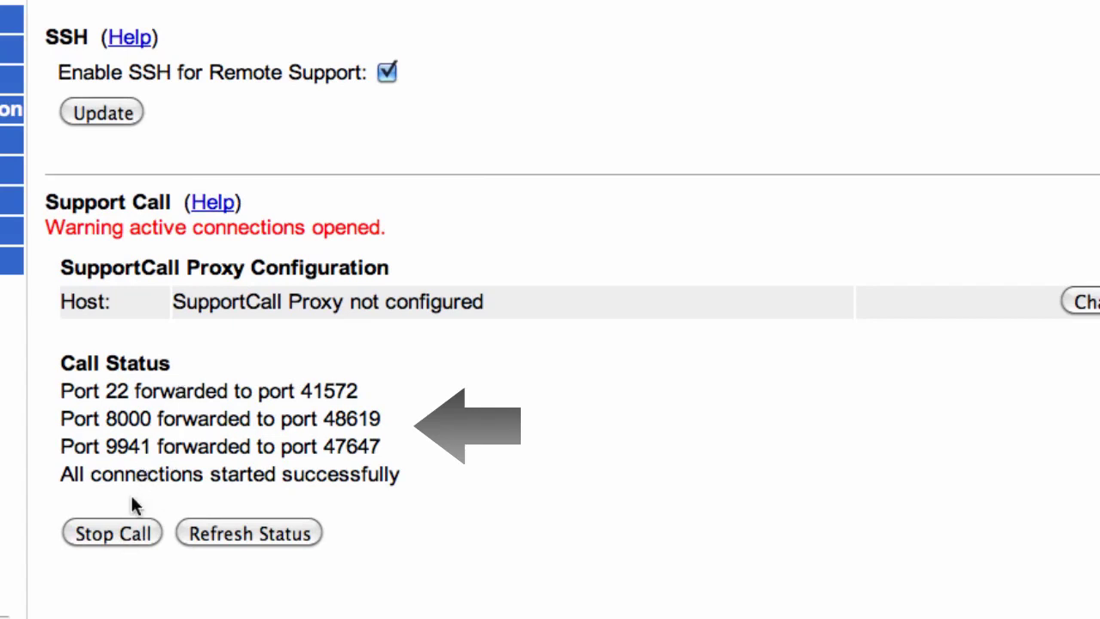
pyautogui.click(131, 533)
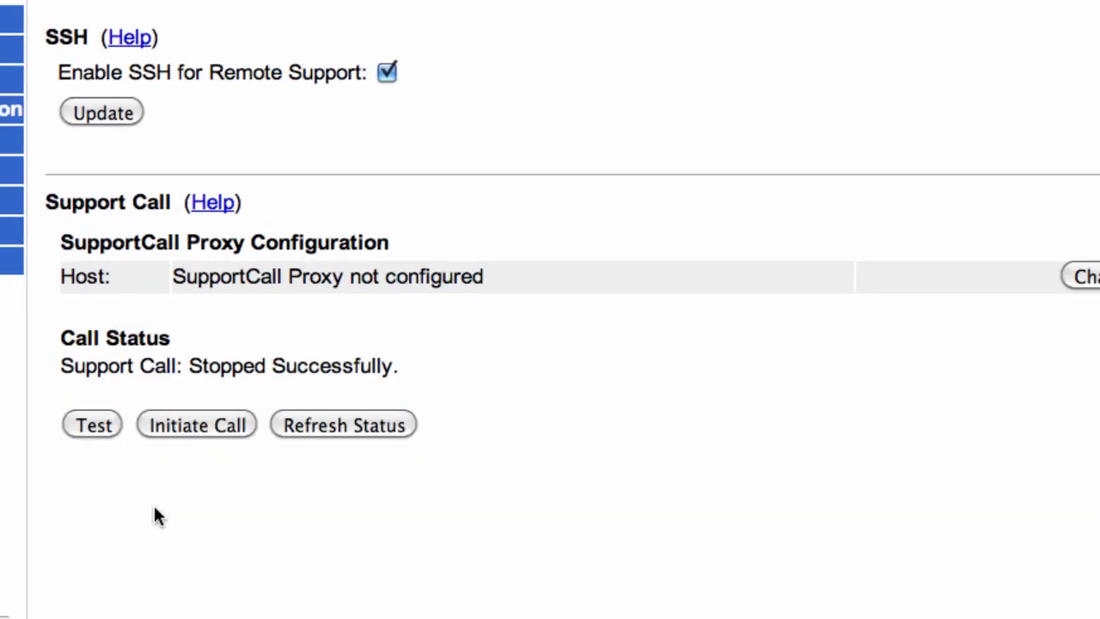
pyautogui.click(333, 425)
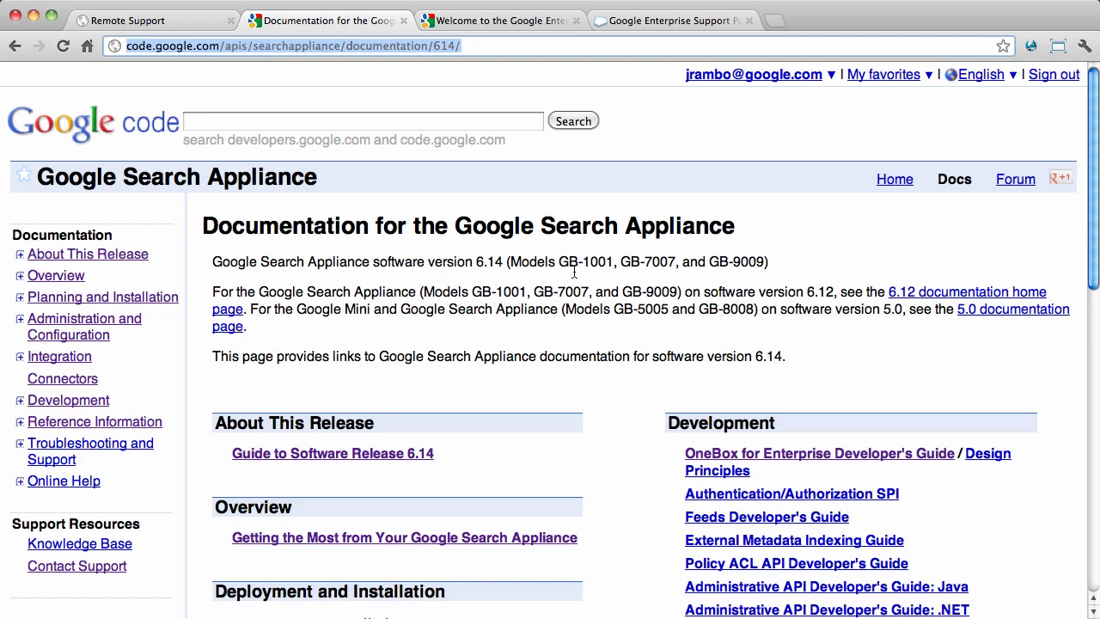
# - Open the Remote Access for Technical Support guide and scroll to the Remote Access Methods tables
pyautogui.scroll(-5, 685, 407)
pyautogui.scroll(-2, 685, 406)
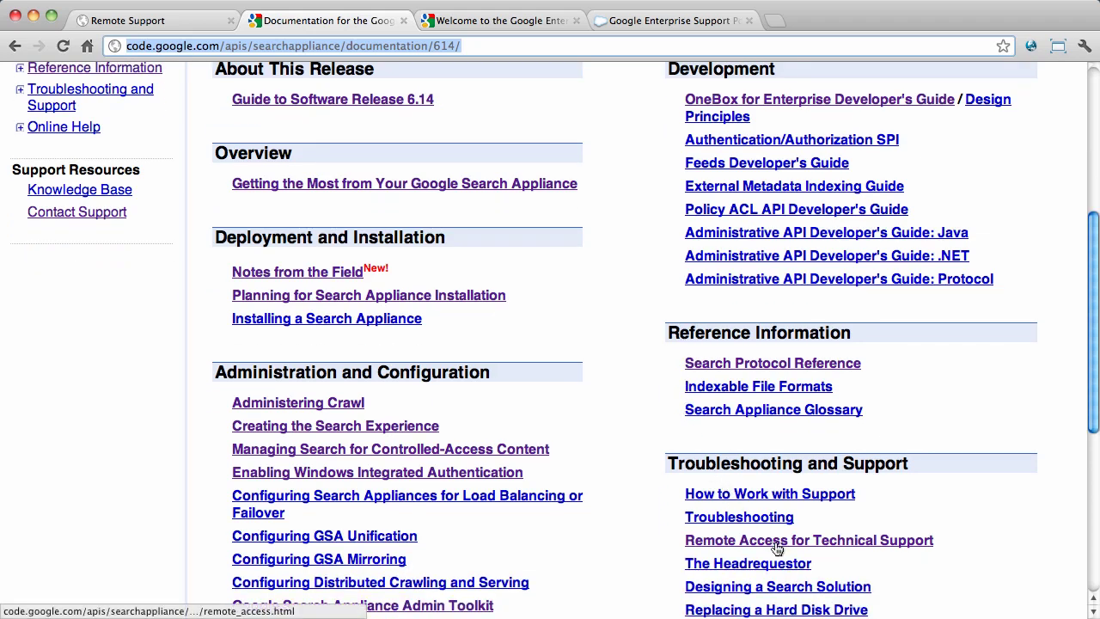
pyautogui.click(778, 542)
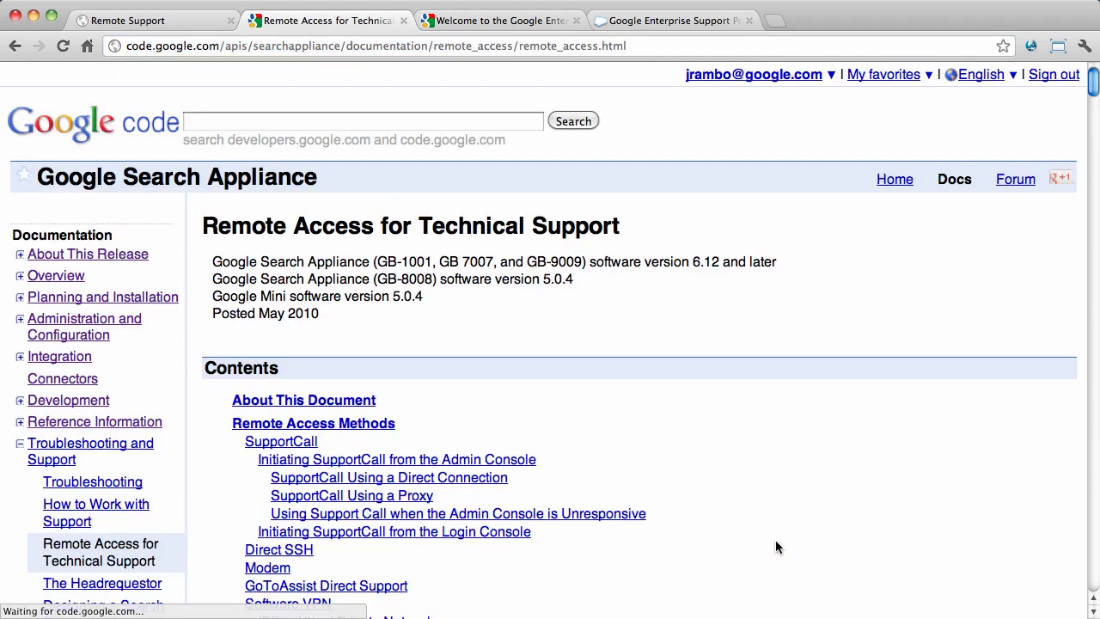
pyautogui.scroll(-5, 587, 315)
pyautogui.scroll(-10, 587, 317)
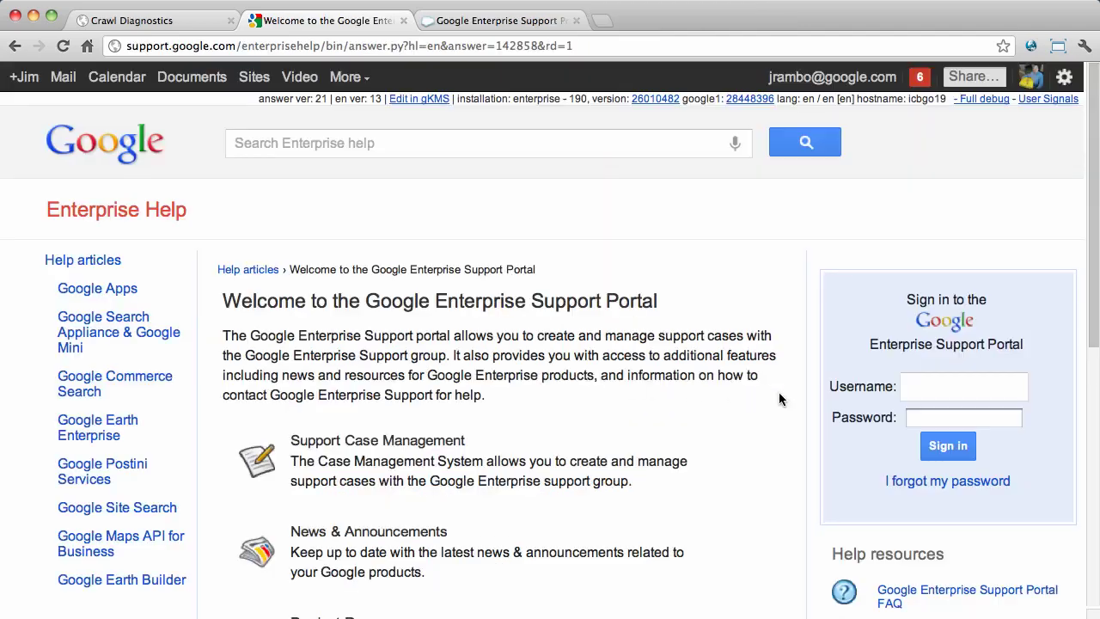
# - Sign in to the Enterprise Support Portal with the account username and password
pyautogui.click(928, 391)
pyautogui.write('n')
pyautogui.press('Down')
pyautogui.press('Tab')
pyautogui.write('•••••••••')
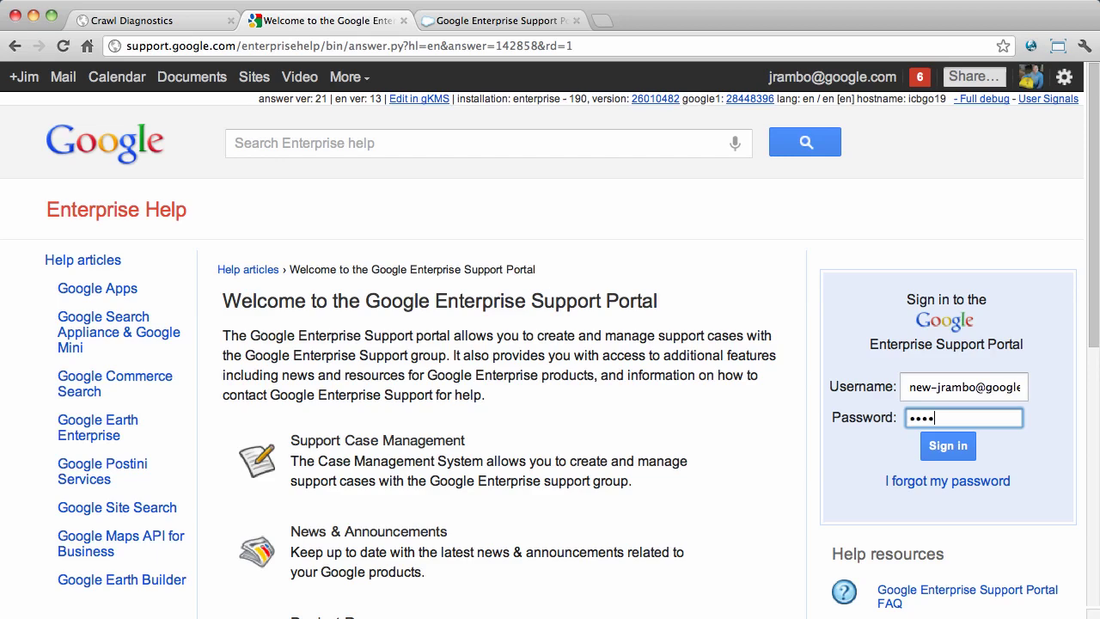
pyautogui.press('Return')
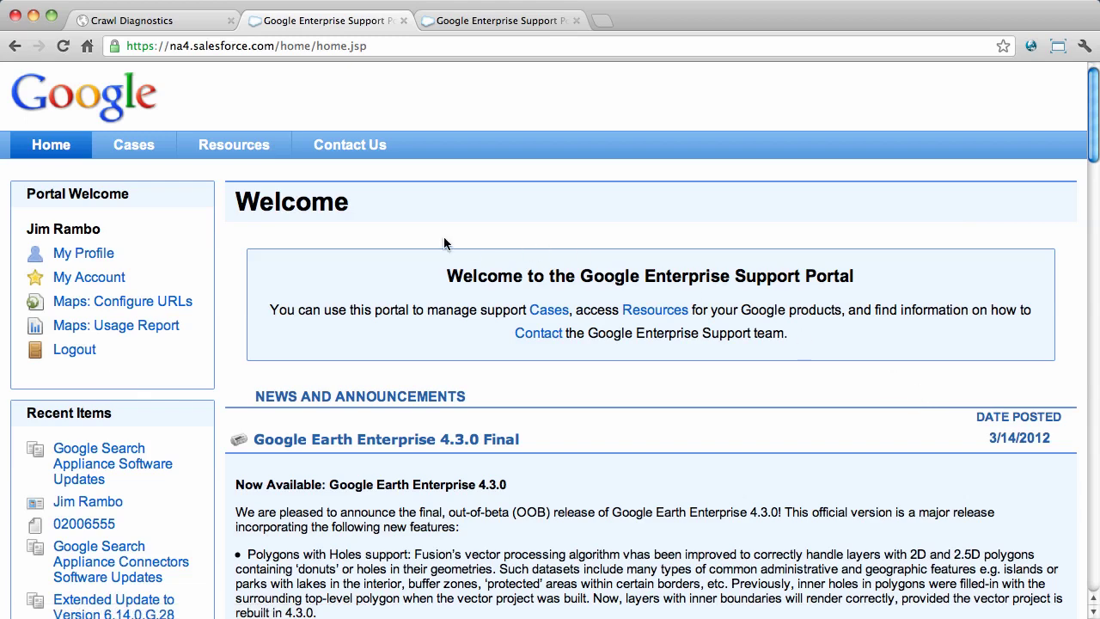
# - Review the My Account details and New Contact form, then go to the Cases overview
pyautogui.click(90, 277)
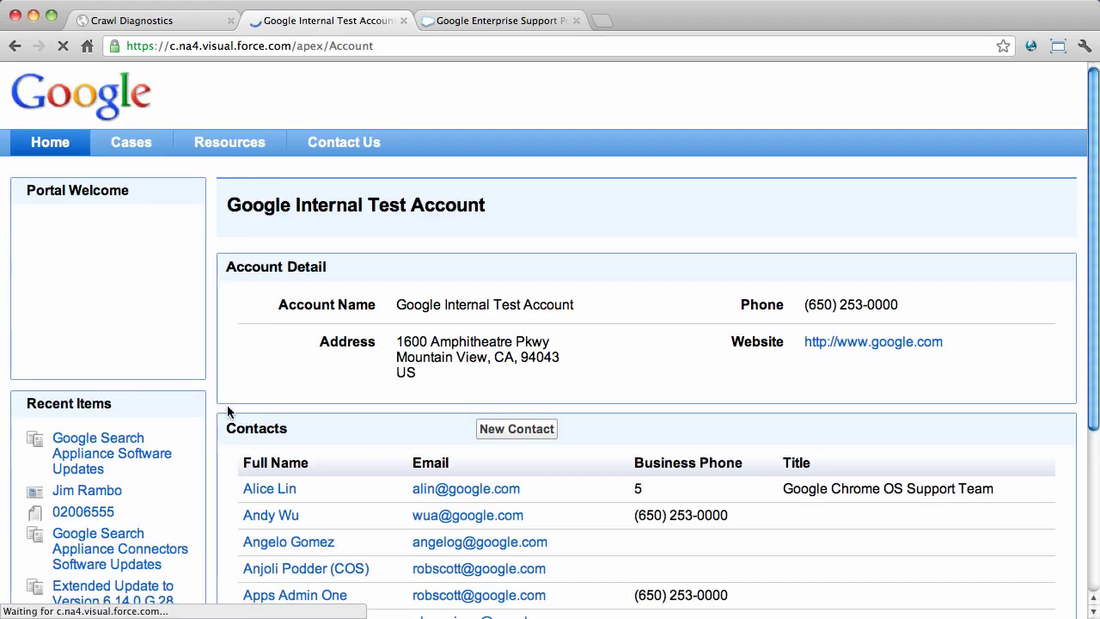
pyautogui.click(516, 429)
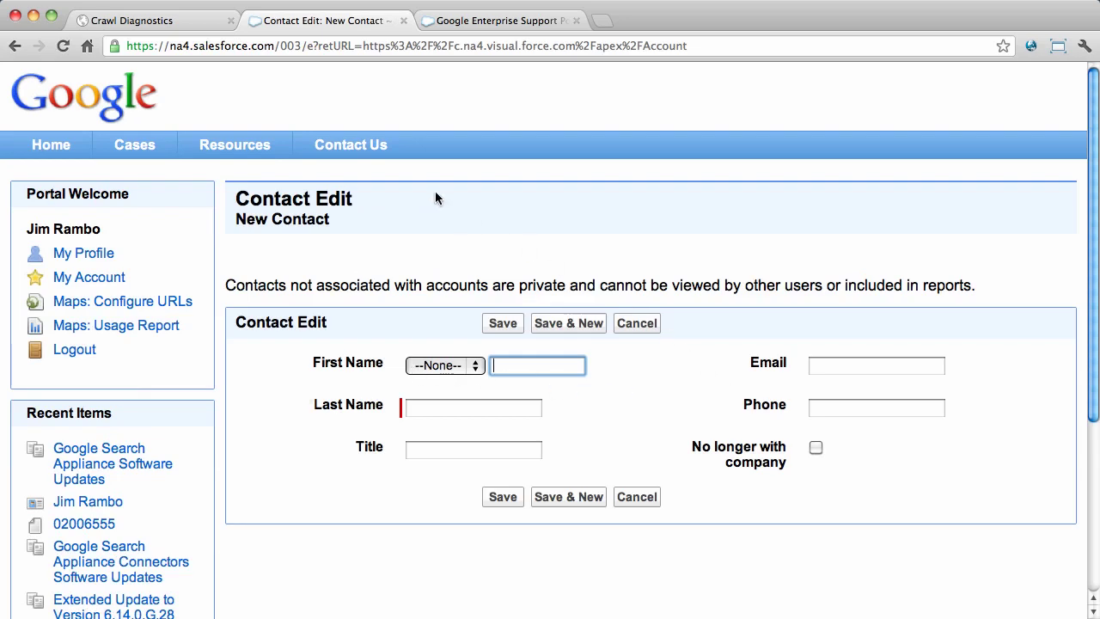
pyautogui.click(147, 147)
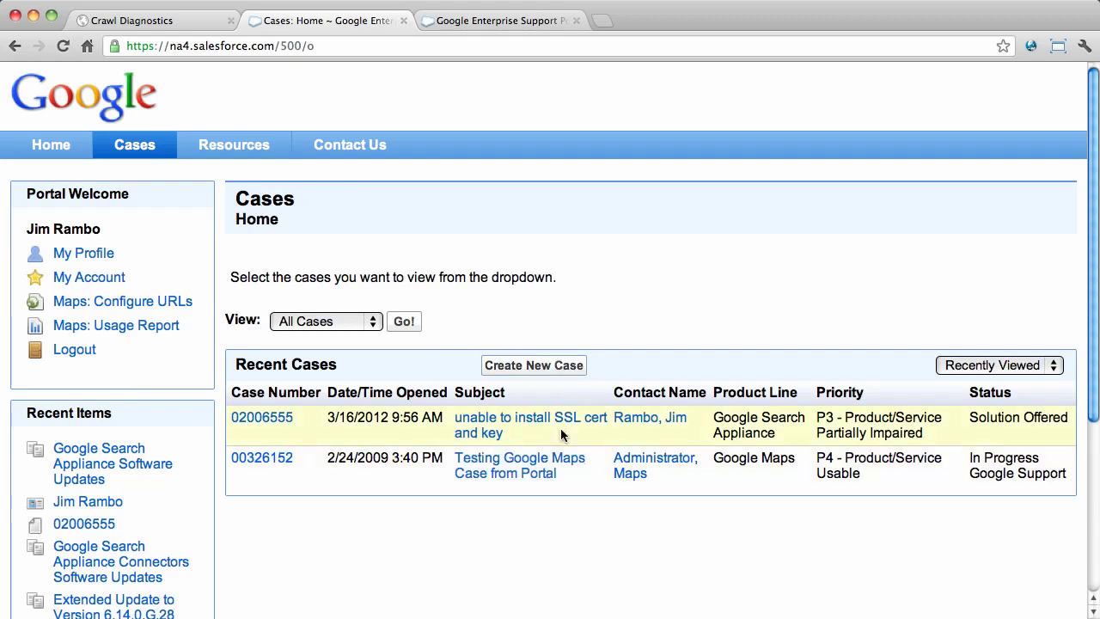
# - Start a new case for Google Search Appliance, Tech Support, component Crawling and Indexing
pyautogui.click(534, 366)
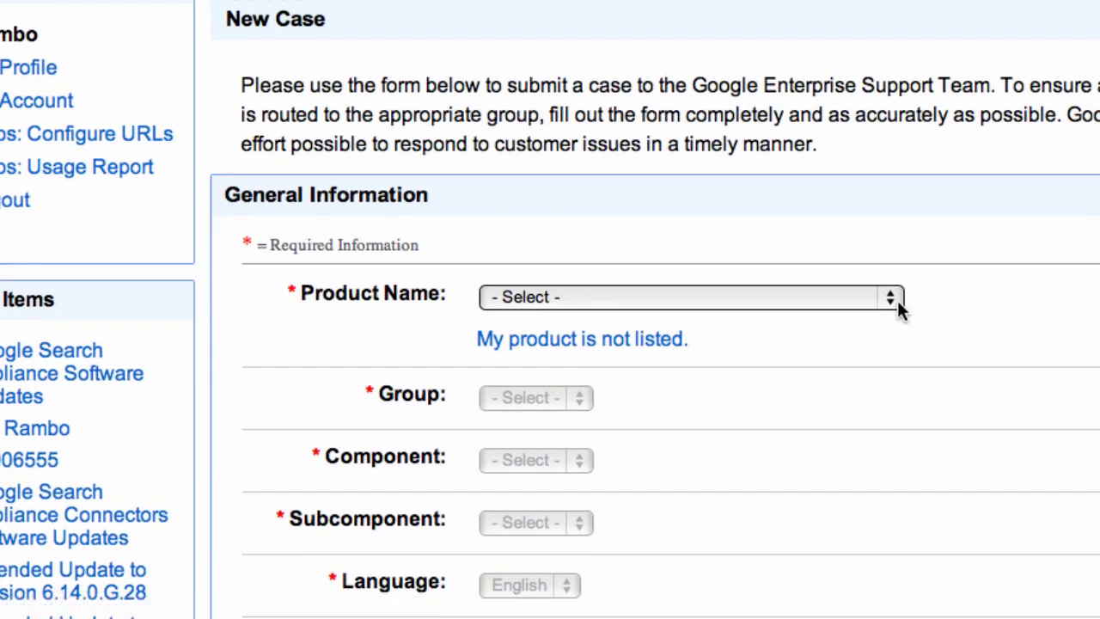
pyautogui.click(898, 300)
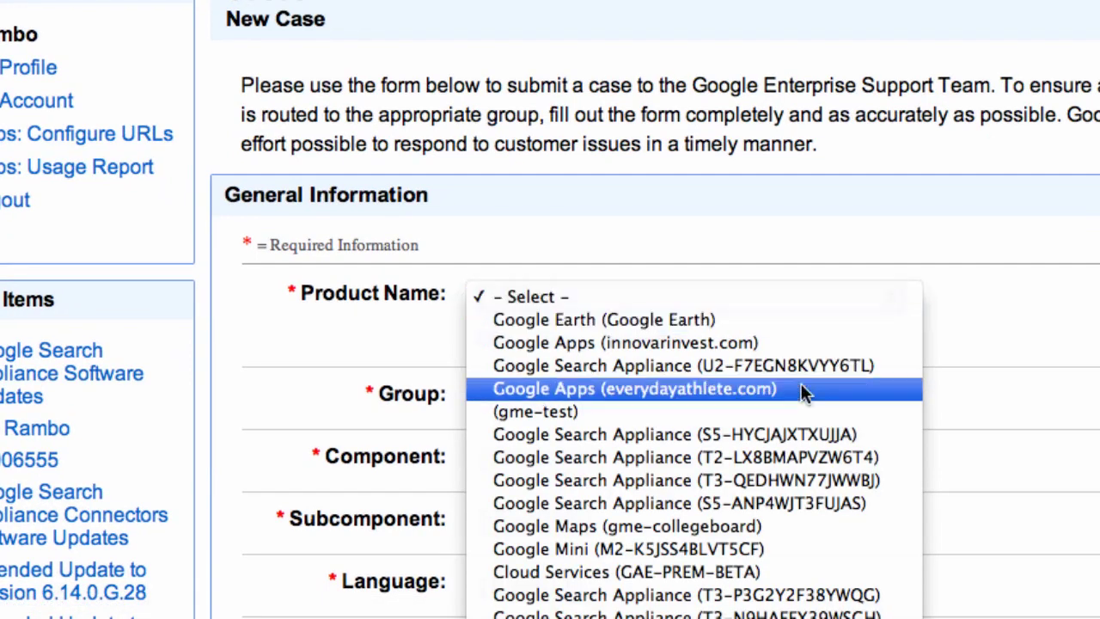
pyautogui.click(679, 612)
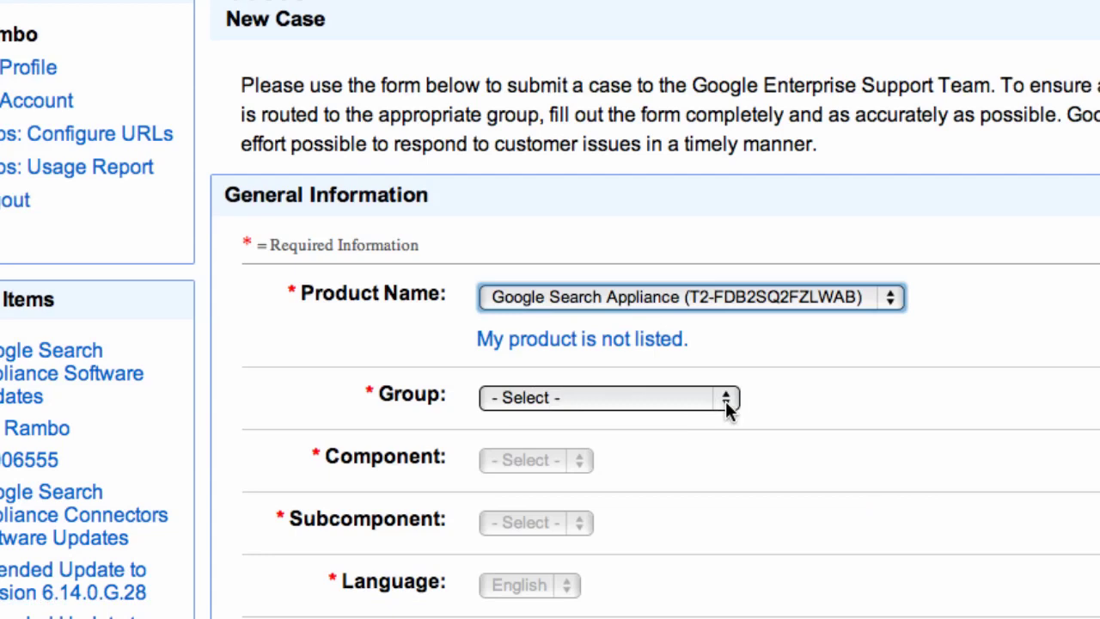
pyautogui.click(727, 402)
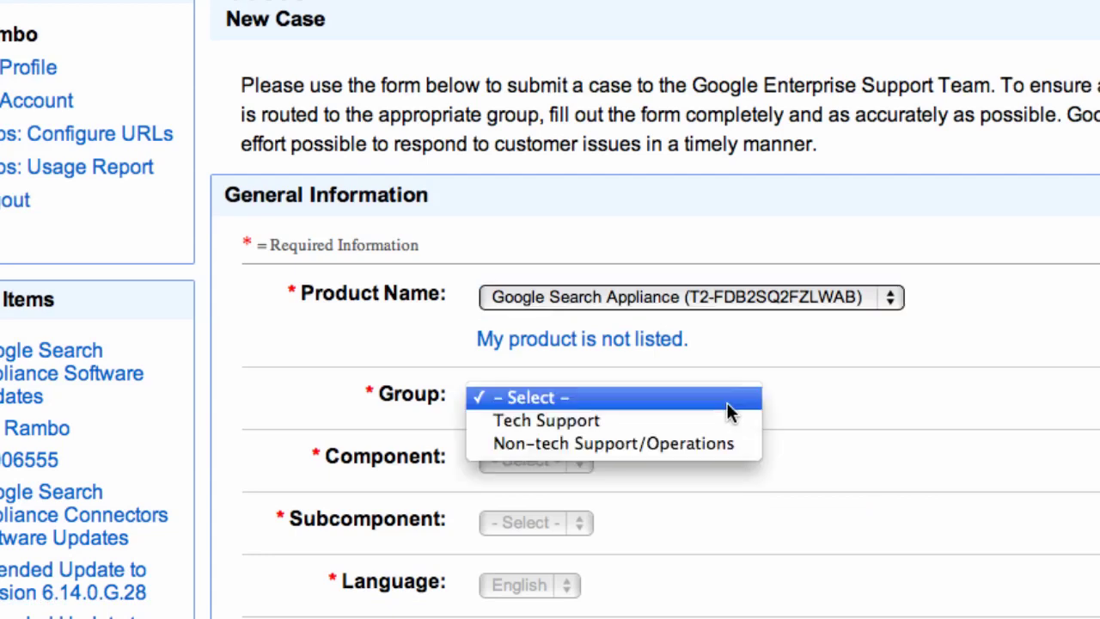
pyautogui.click(594, 420)
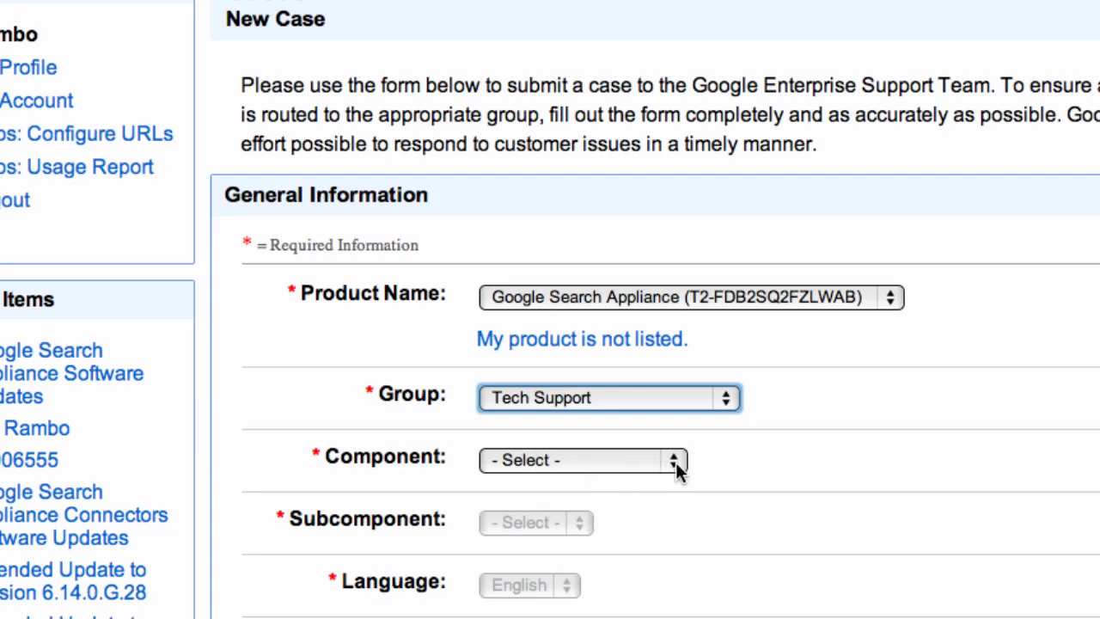
pyautogui.click(675, 461)
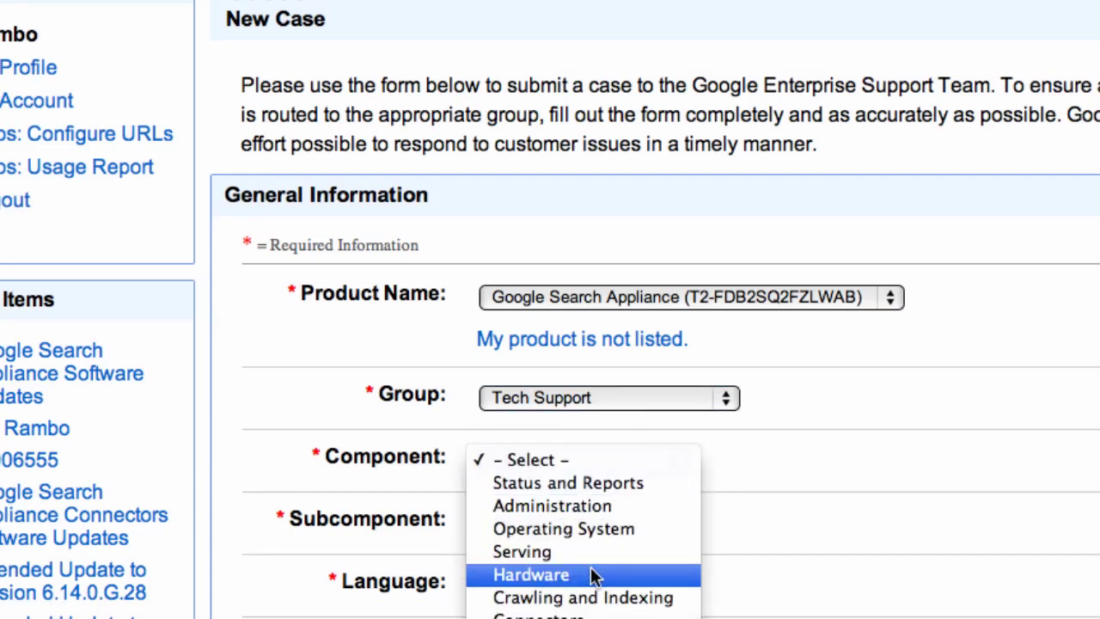
pyautogui.click(651, 597)
# - Set the subcomponent to Collections and patterns and the priority to P3
pyautogui.scroll(-2, 633, 544)
pyautogui.scroll(-2, 634, 533)
pyautogui.click(742, 394)
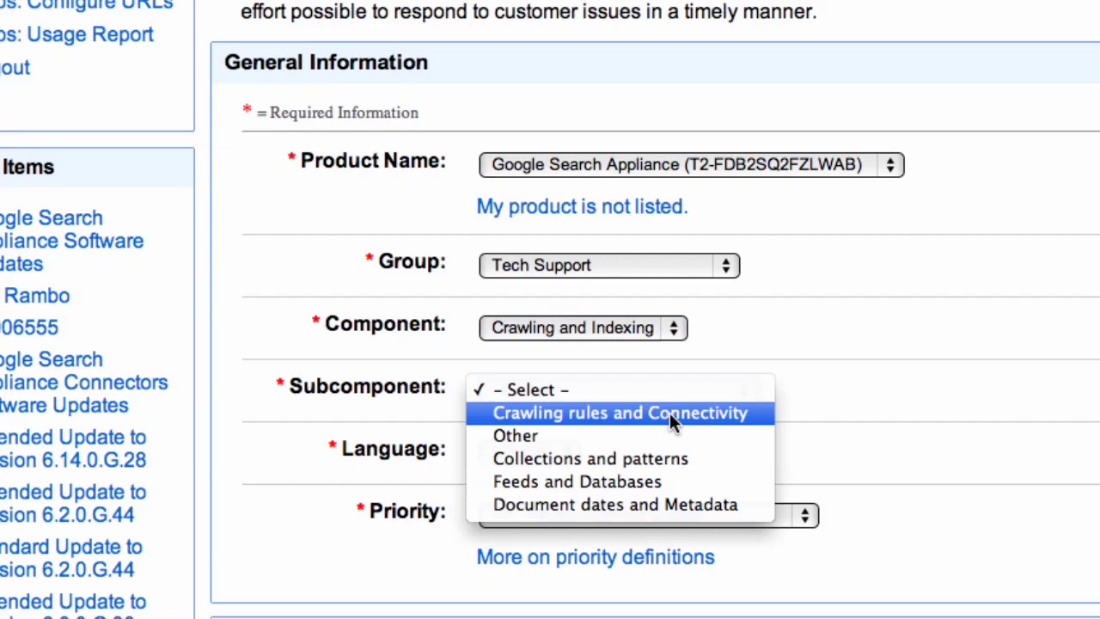
pyautogui.click(636, 454)
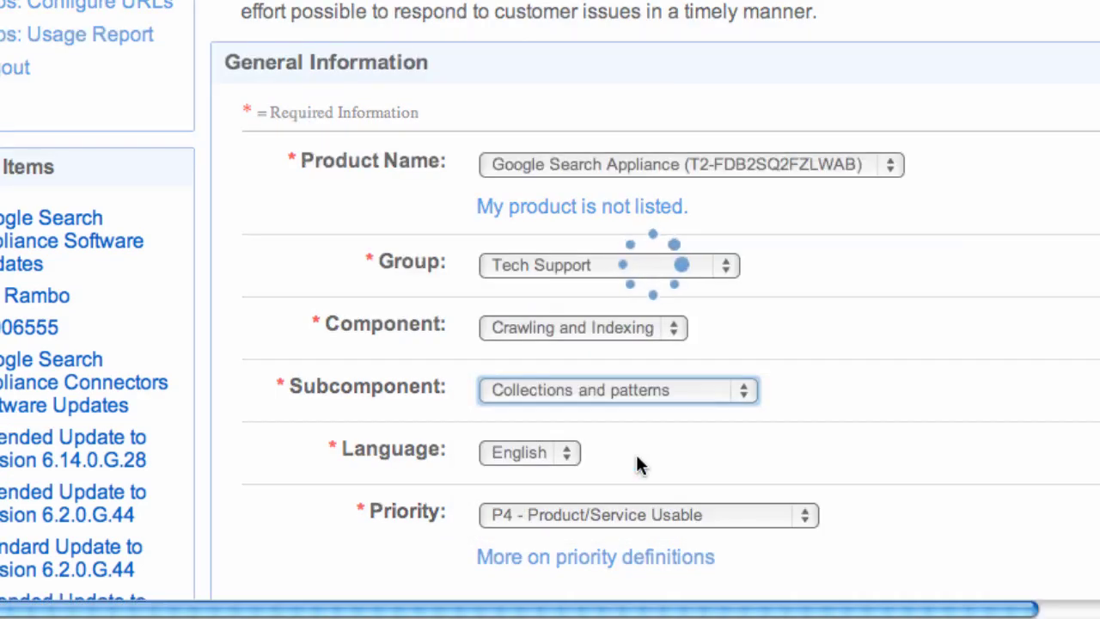
pyautogui.scroll(-5, 637, 456)
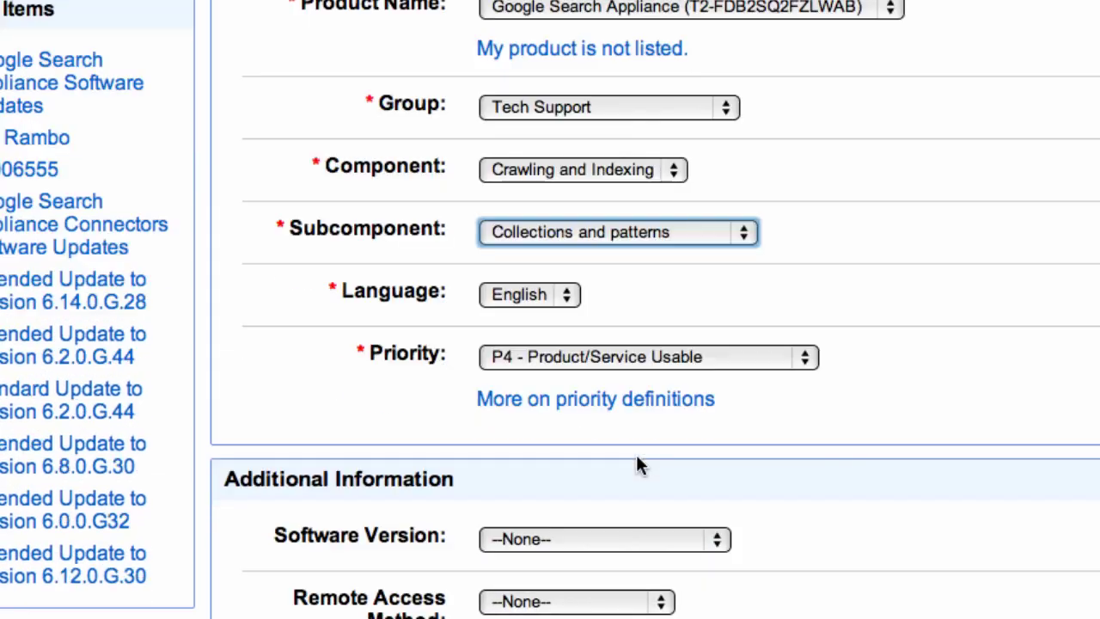
pyautogui.click(803, 362)
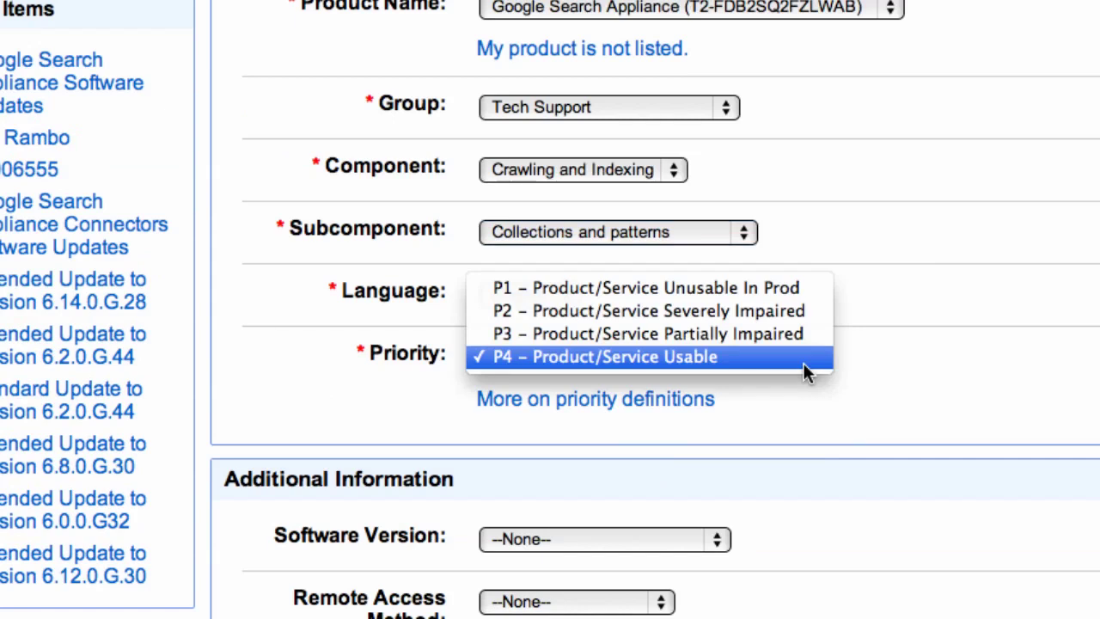
pyautogui.click(755, 334)
# - Set the software version to GSA 6.14.0.G.28 and remote access method to SSH
pyautogui.scroll(-5, 793, 395)
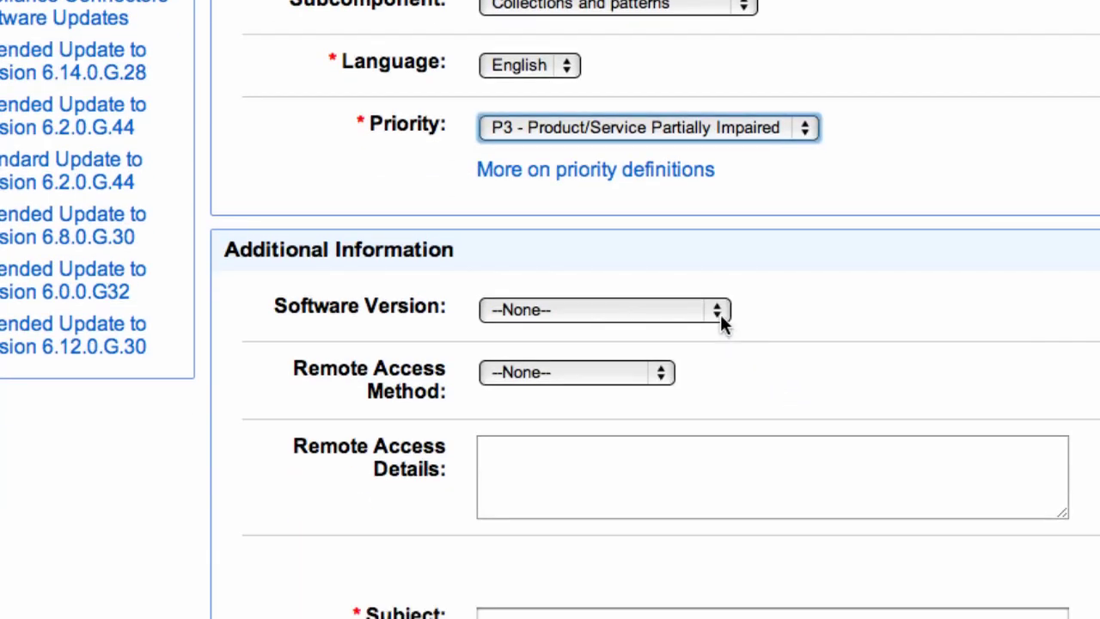
pyautogui.click(722, 315)
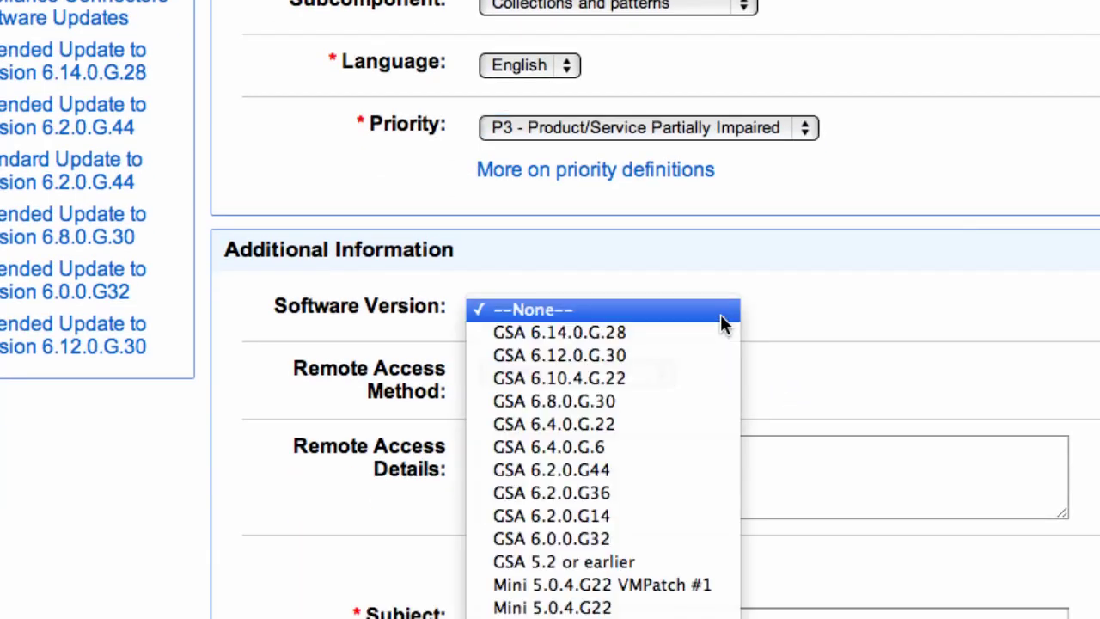
pyautogui.click(611, 337)
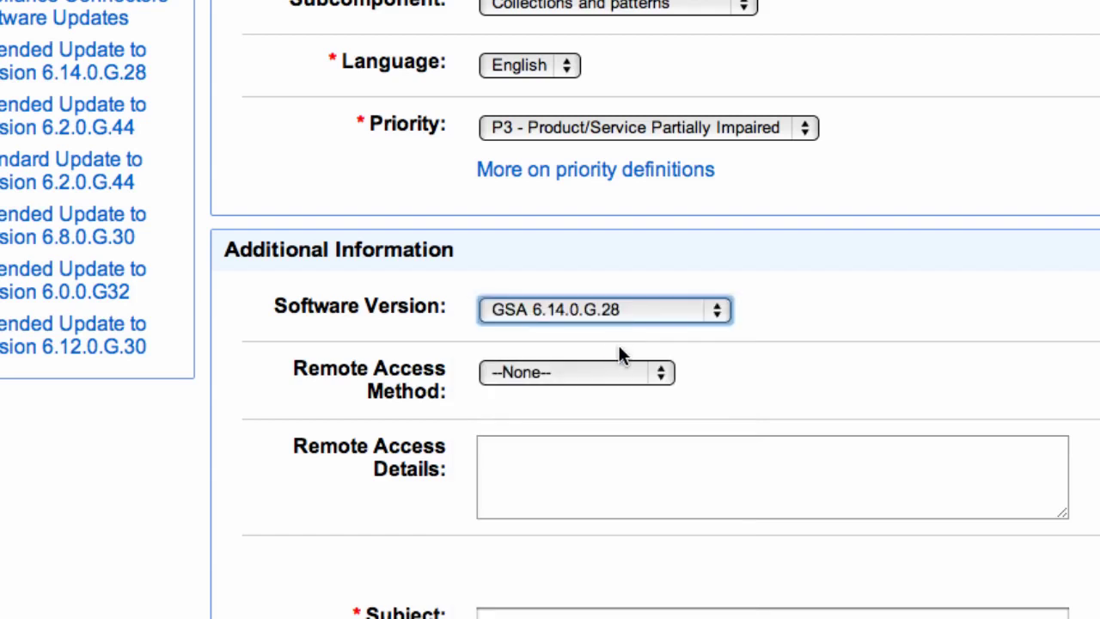
pyautogui.click(658, 375)
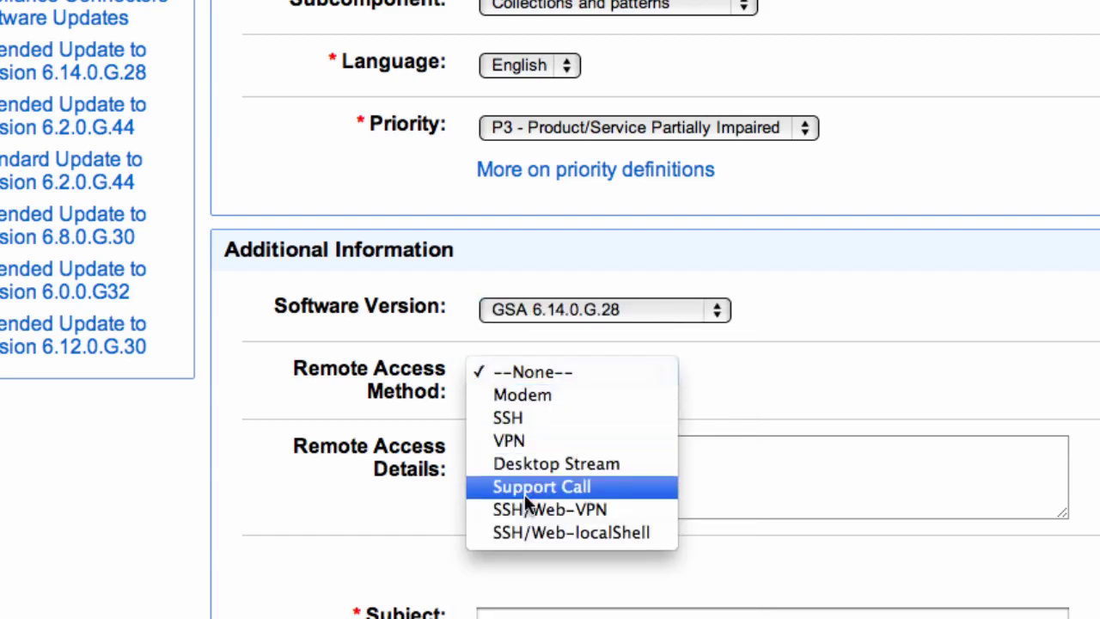
pyautogui.click(524, 416)
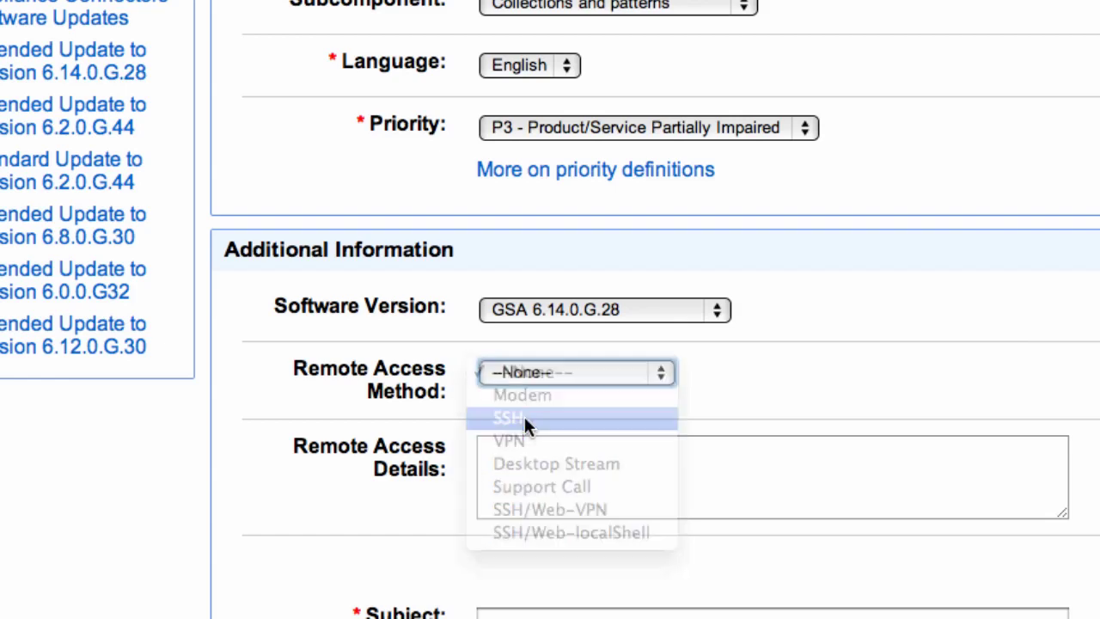
# - Enter gsa5.learngsa.com as the remote access details and move on to the case subject
pyautogui.scroll(-1, 610, 463)
pyautogui.scroll(-3, 610, 462)
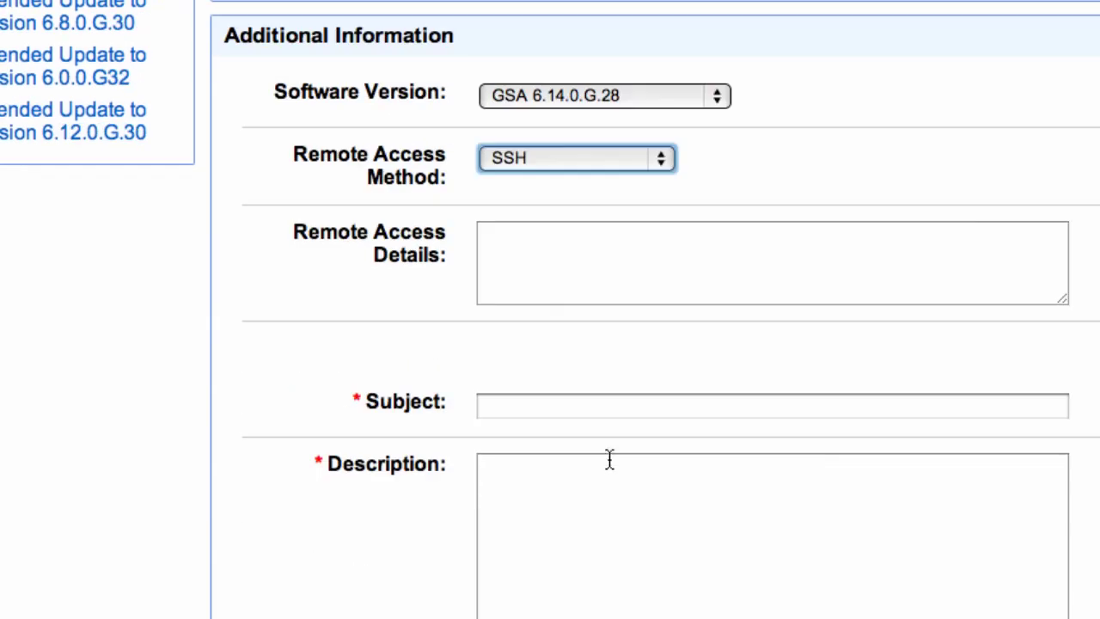
pyautogui.click(612, 253)
pyautogui.write('gsa5.learngsa.com')
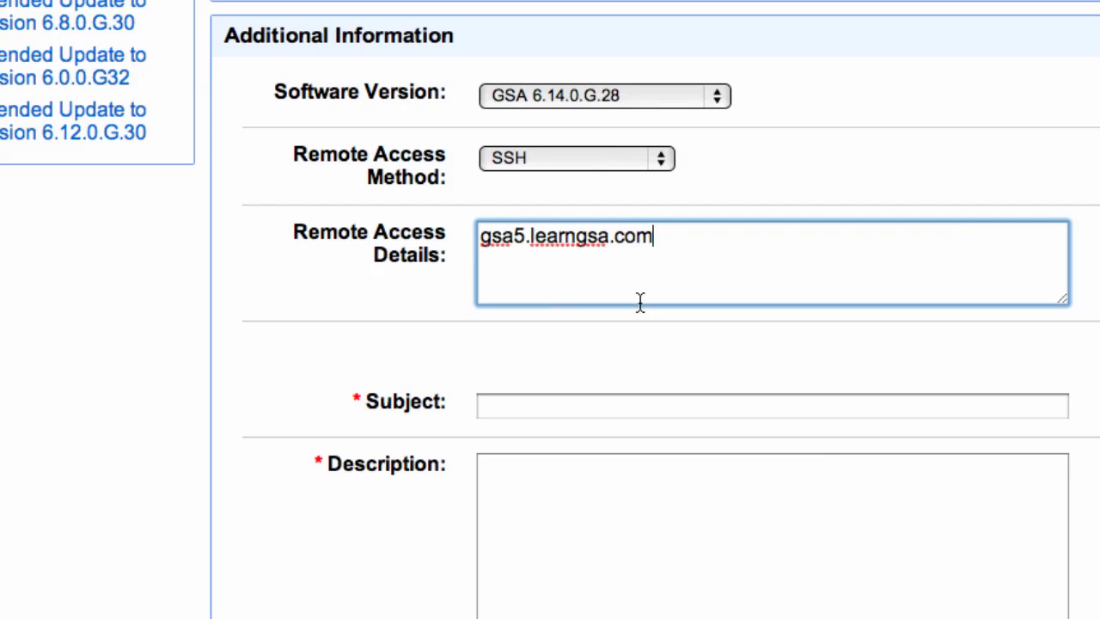
pyautogui.click(636, 407)
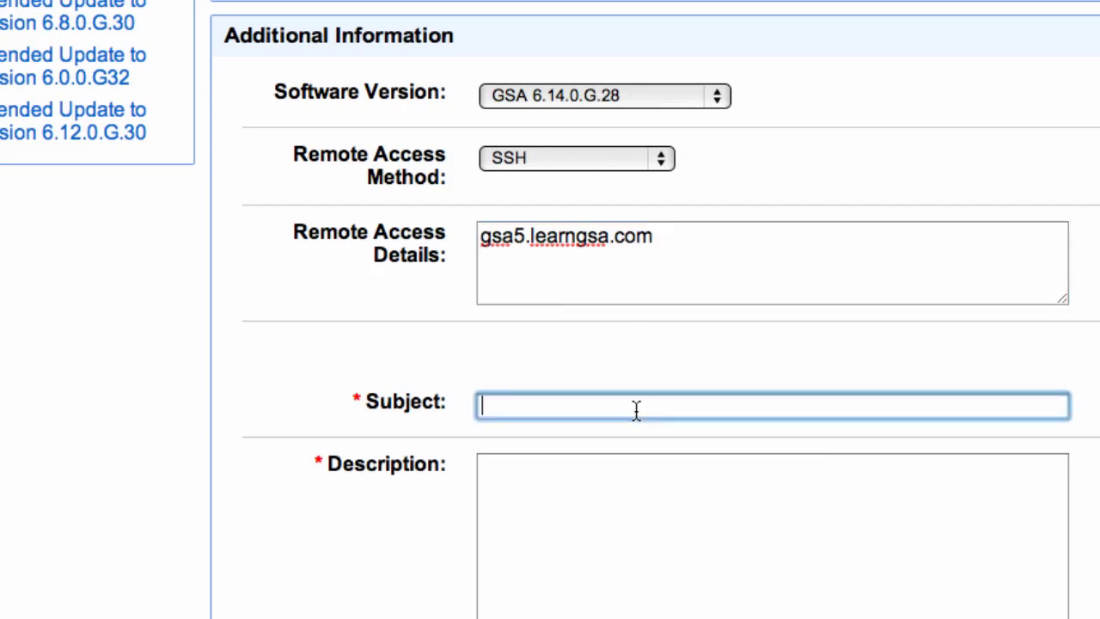
pyautogui.scroll(-5, 649, 468)
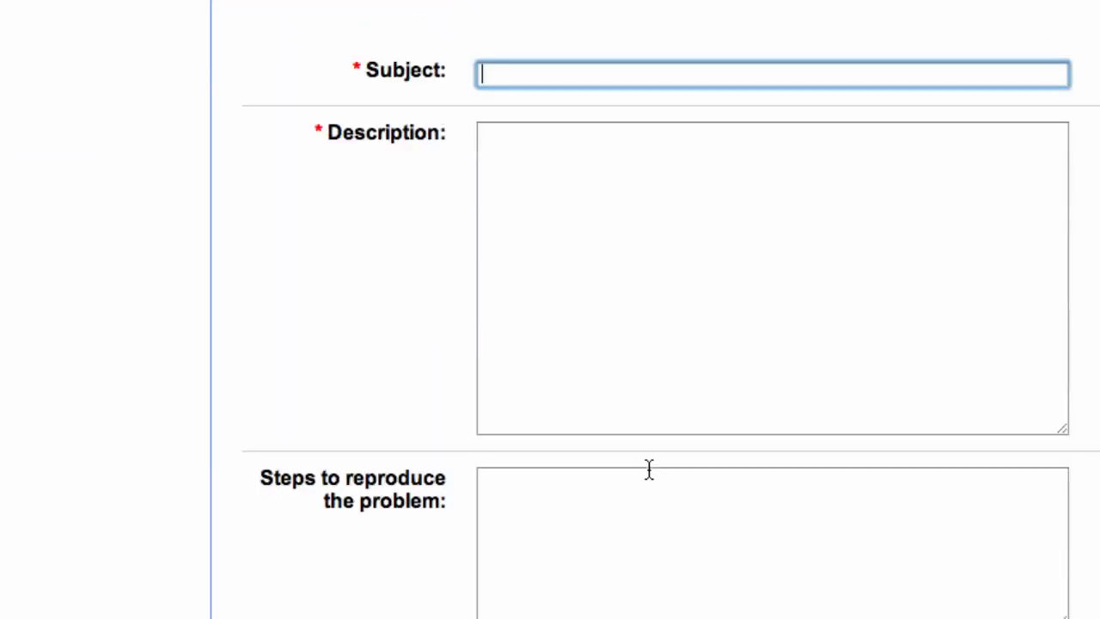
pyautogui.scroll(-2, 649, 469)
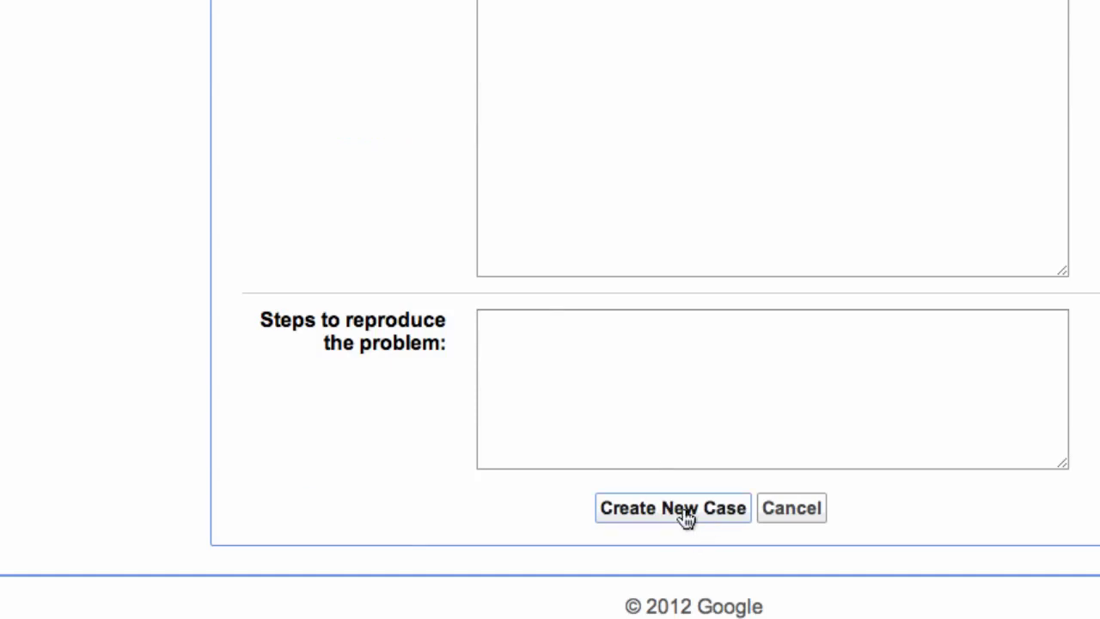
pyautogui.click(673, 508)
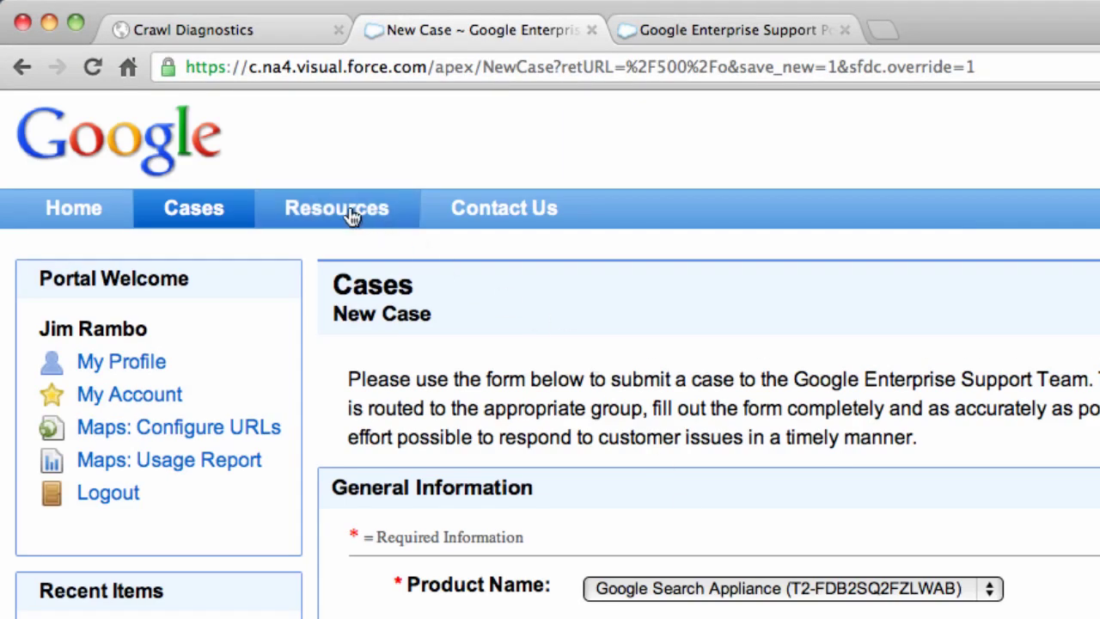
# - Open the GSA Software Updates resource and its 6.14.0.G.28 release notes
pyautogui.click(352, 215)
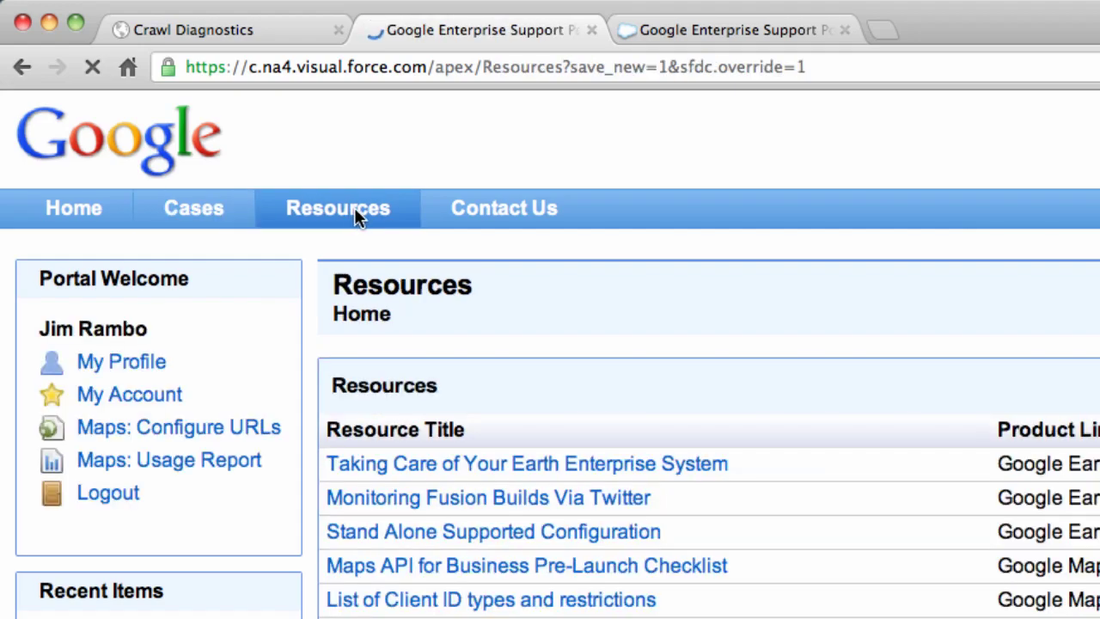
pyautogui.scroll(-20, 651, 425)
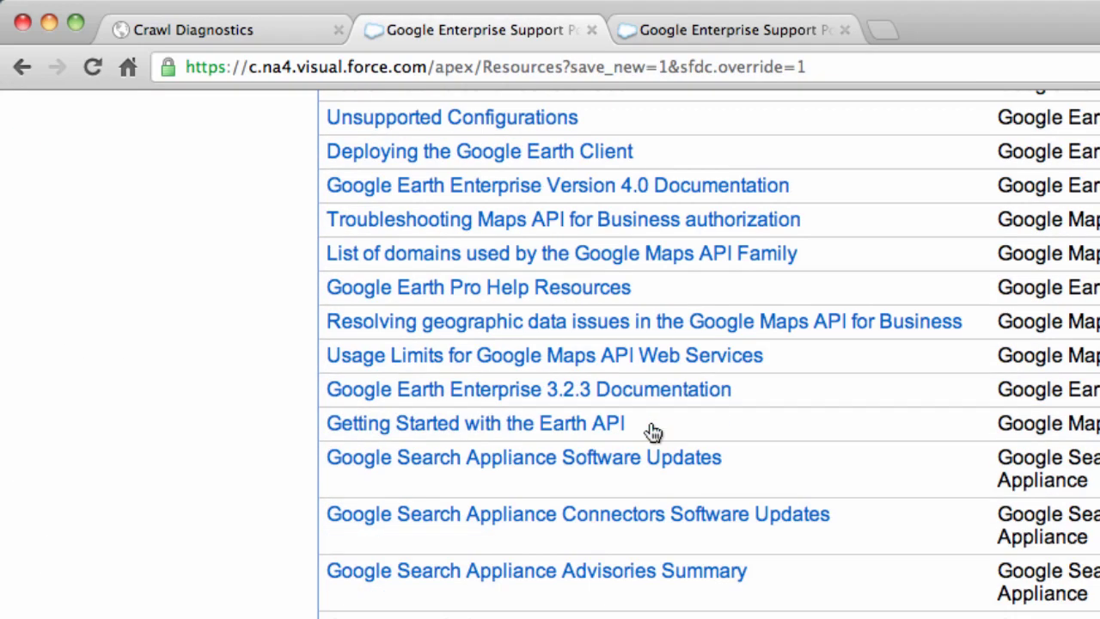
pyautogui.scroll(-2, 653, 433)
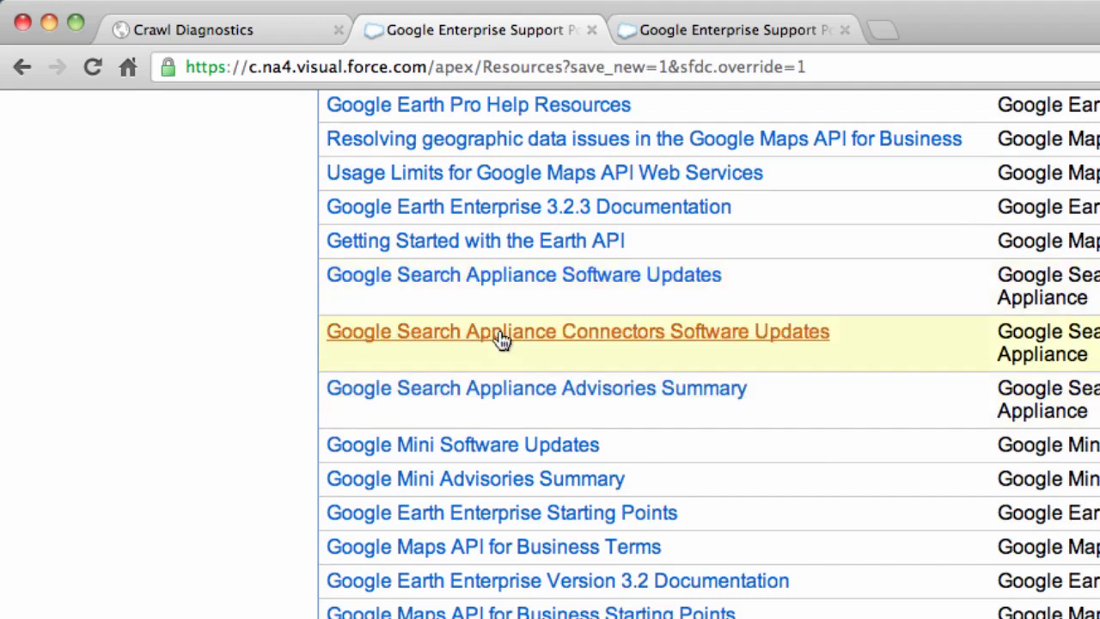
pyautogui.click(589, 275)
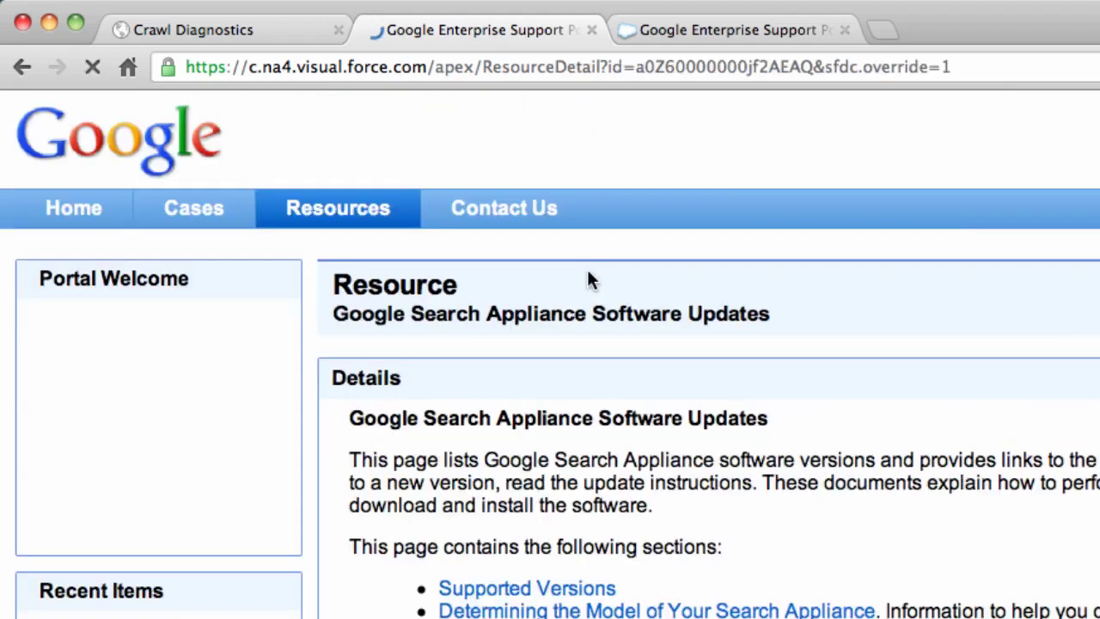
pyautogui.scroll(-5, 582, 194)
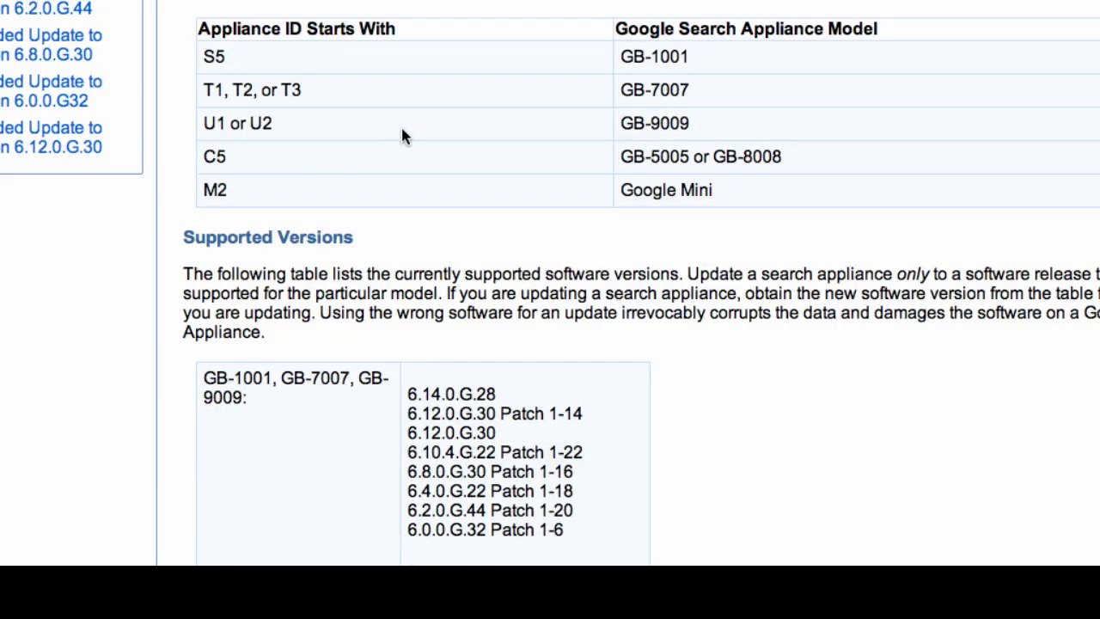
pyautogui.scroll(-10, 402, 135)
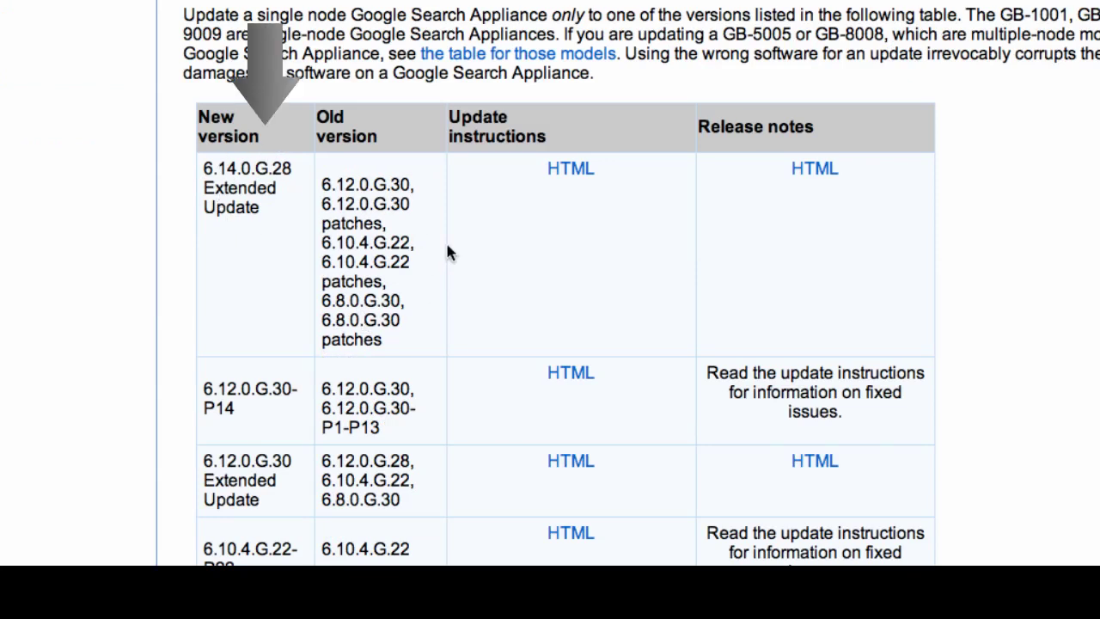
pyautogui.click(806, 182)
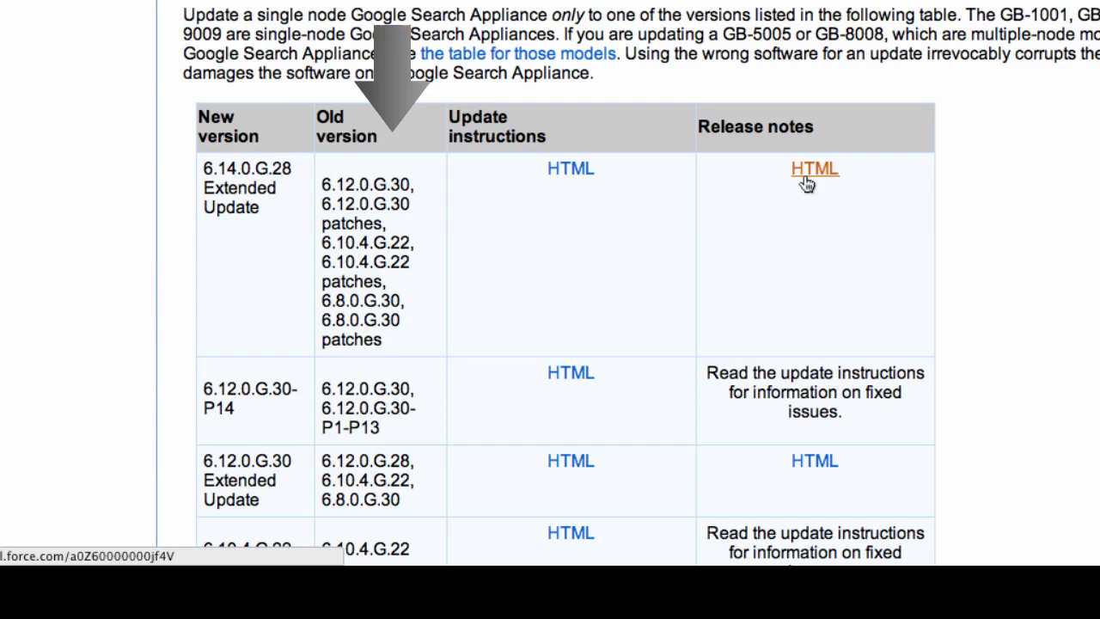